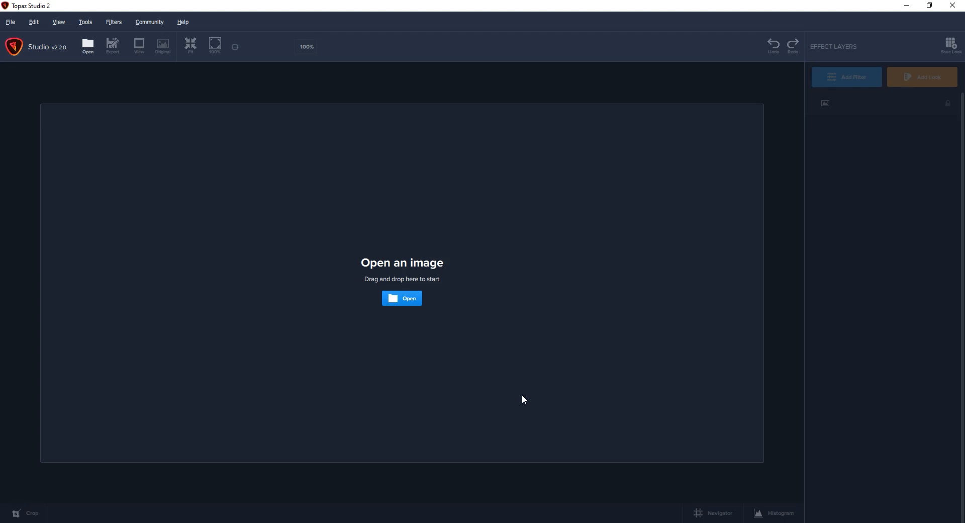
# Preview photo 974 from the Better Images - Impression folder and close the preview
pyautogui.click(553, 389)
pyautogui.click(415, 304)
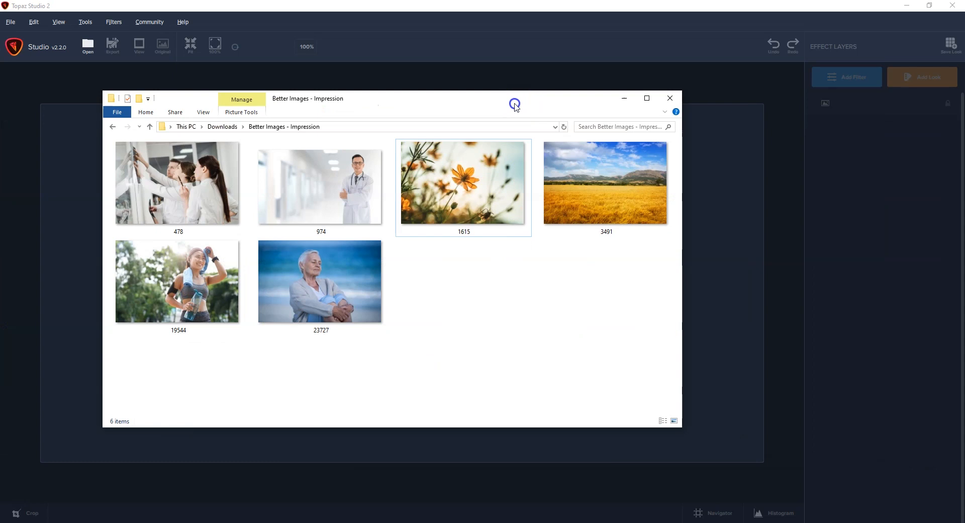
pyautogui.click(345, 186)
pyautogui.doubleClick(345, 186)
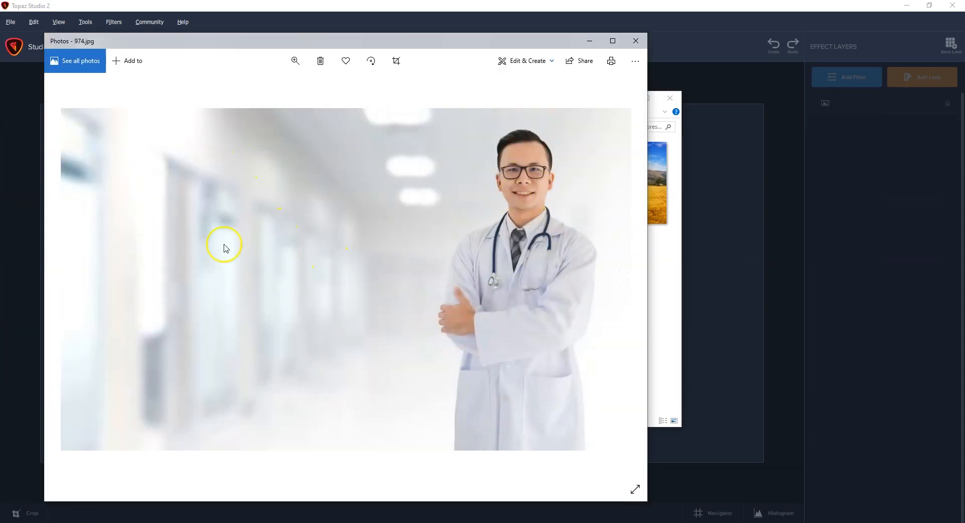
pyautogui.click(635, 41)
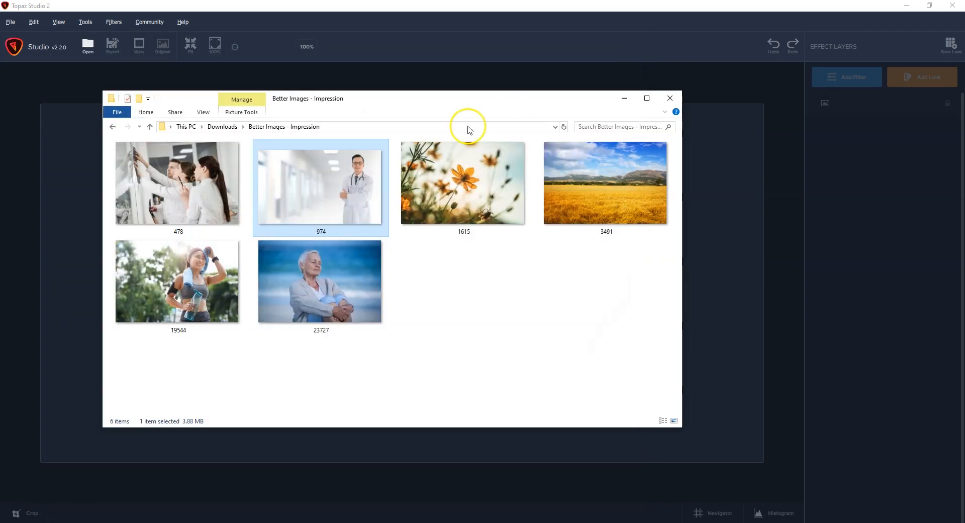
# Open the wheat field photo 3491 from the image folder in Topaz Studio 2
pyautogui.moveTo(460, 106); pyautogui.dragTo(0, 101)
pyautogui.moveTo(147, 205); pyautogui.dragTo(423, 272)
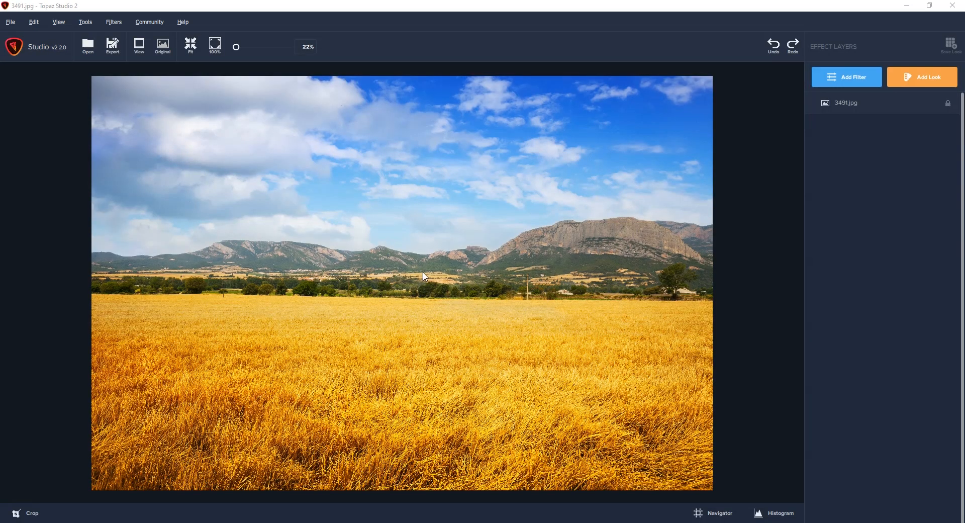
# Add the stylistic Impression filter to the full-size wheat field photo
pyautogui.click(864, 76)
pyautogui.click(931, 132)
pyautogui.click(862, 151)
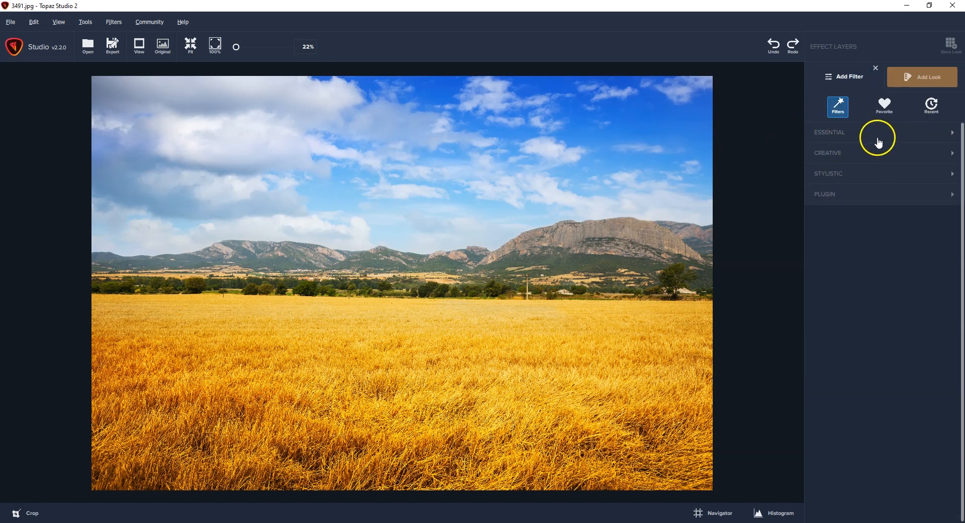
pyautogui.click(848, 176)
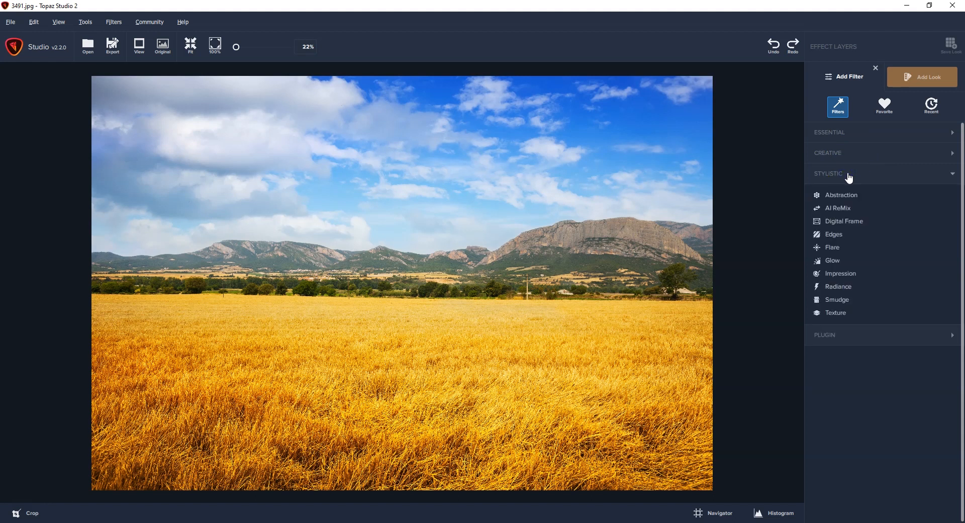
pyautogui.click(847, 276)
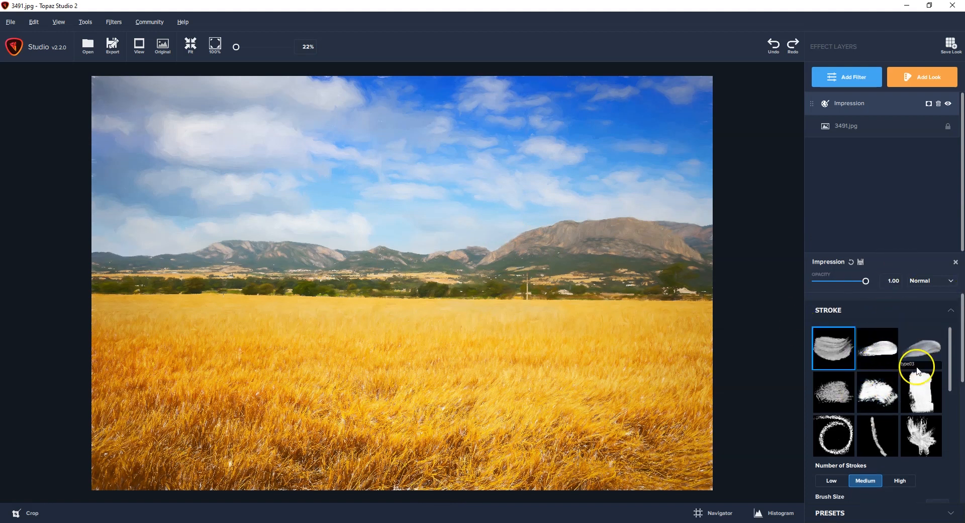
# Try the Impression brush strokes type02 through type06 one after another on the full-size photo
pyautogui.scroll(-3, 897, 370)
pyautogui.scroll(5, 900, 370)
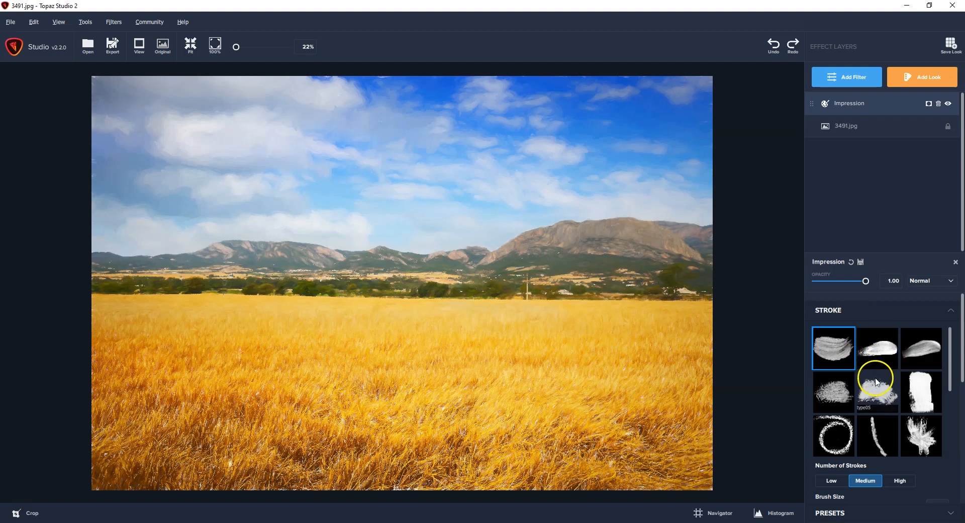
pyautogui.click(878, 356)
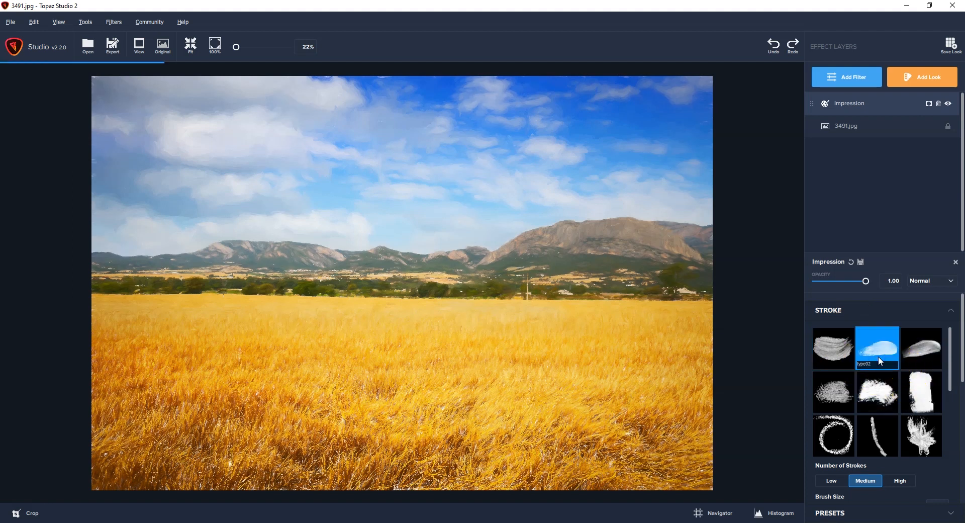
pyautogui.click(914, 341)
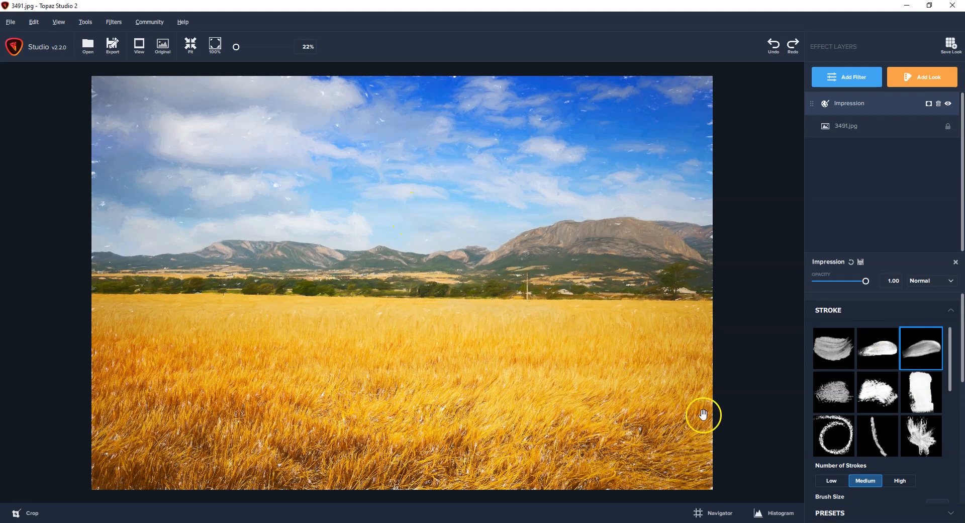
pyautogui.click(832, 398)
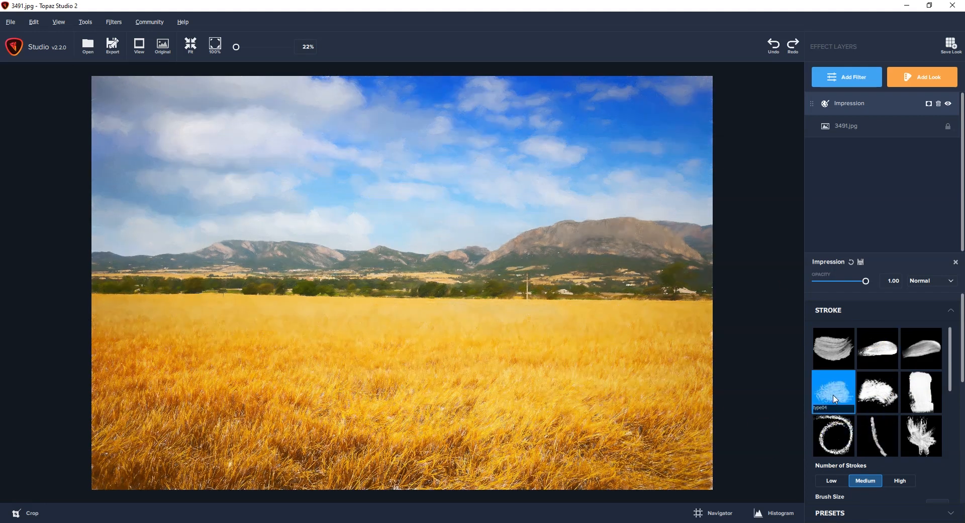
pyautogui.click(893, 397)
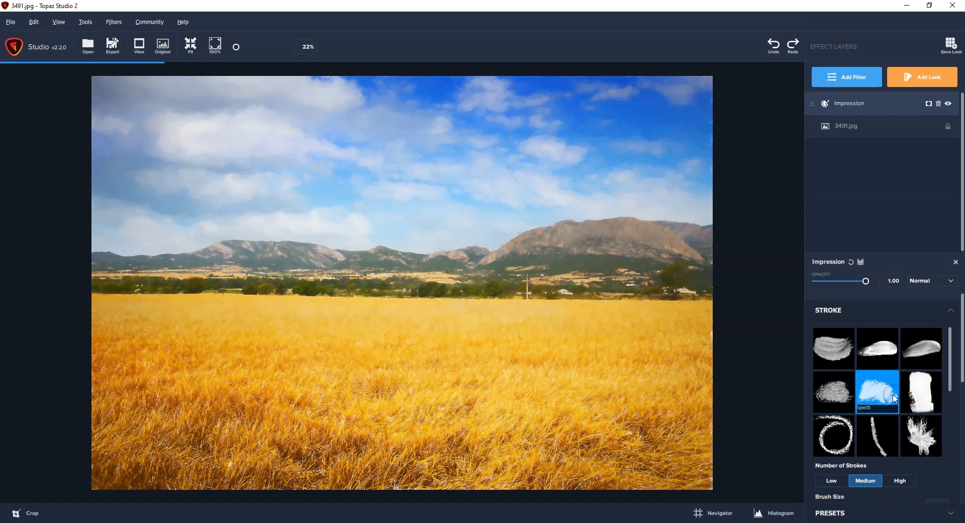
pyautogui.click(930, 391)
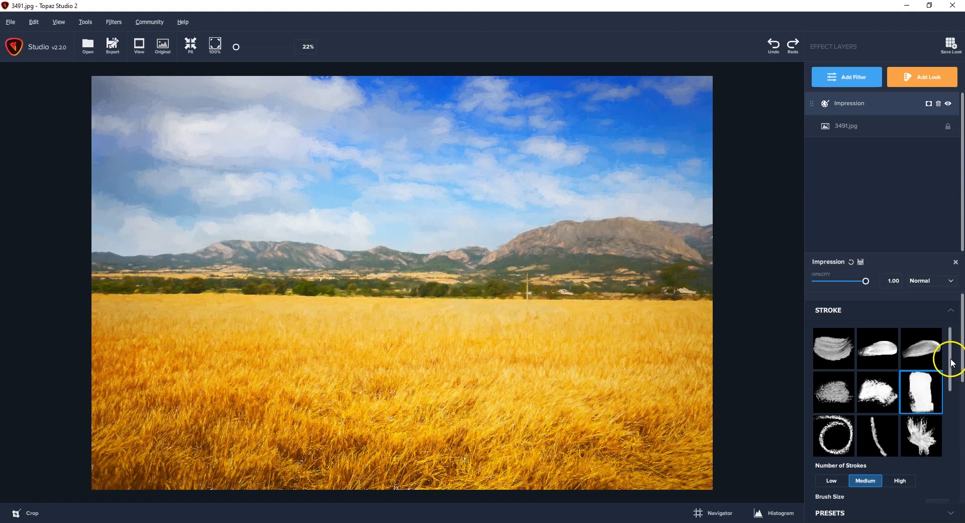
# Delete the Impression layer from the wheat field photo
pyautogui.moveTo(954, 359)
pyautogui.mouseDown()
pyautogui.moveTo(952, 428)
pyautogui.moveTo(949, 340)
pyautogui.mouseUp()
pyautogui.click(524, 276)
pyautogui.click(486, 253)
pyautogui.click(937, 104)
pyautogui.click(369, 116)
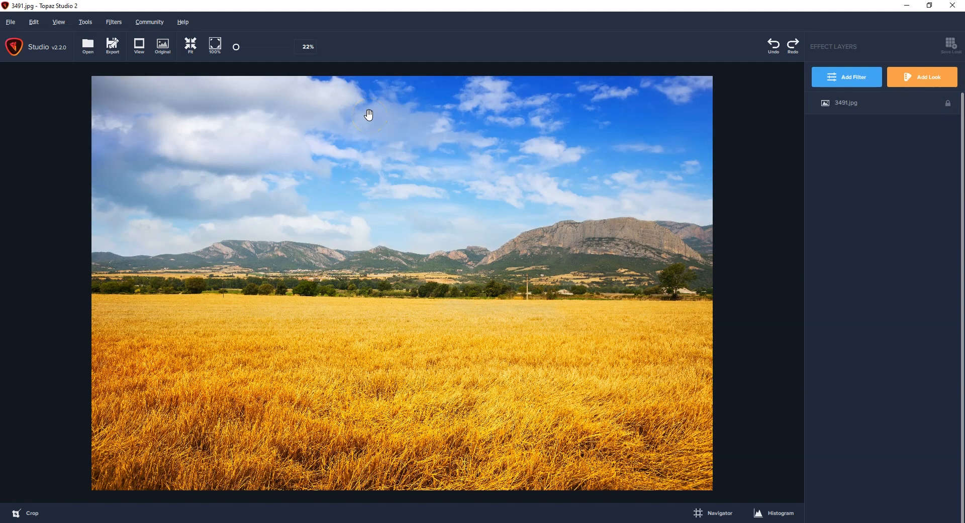
# Resize the image to a width of 1280 pixels, keeping the aspect ratio
pyautogui.hotkey('ctrl', 'alt', 'i')
pyautogui.moveTo(469, 289); pyautogui.dragTo(409, 290)
pyautogui.write('1280')
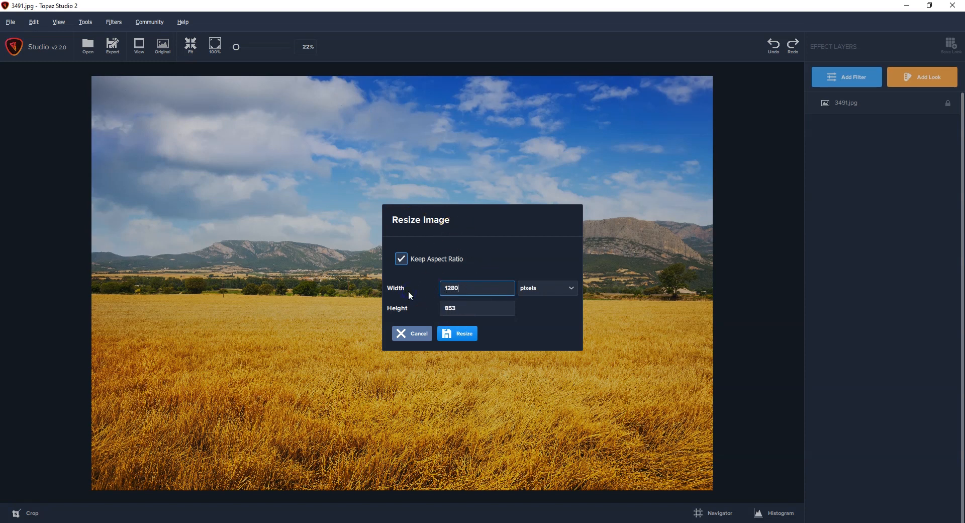
pyautogui.click(422, 354)
pyautogui.click(485, 285)
pyautogui.click(466, 335)
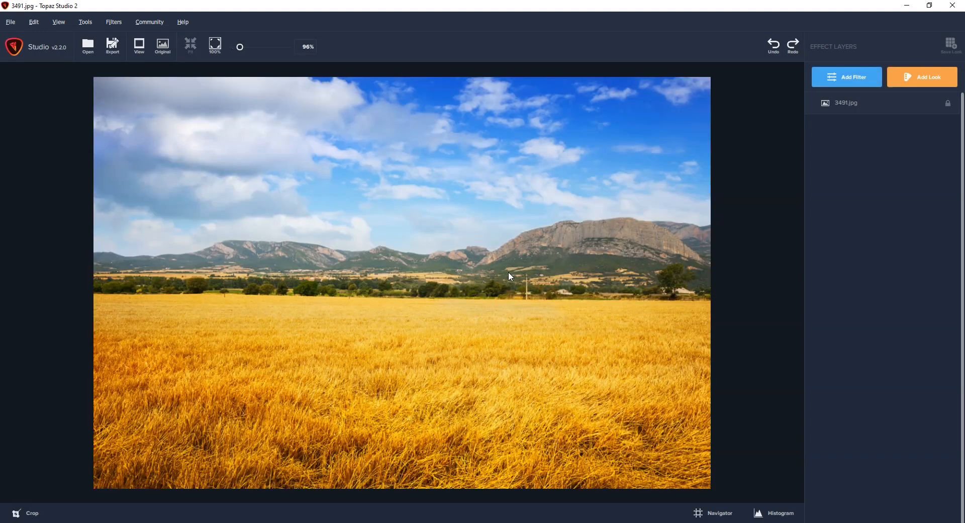
# Add the stylistic Impression filter to the resized photo
pyautogui.click(868, 77)
pyautogui.click(839, 173)
pyautogui.click(855, 274)
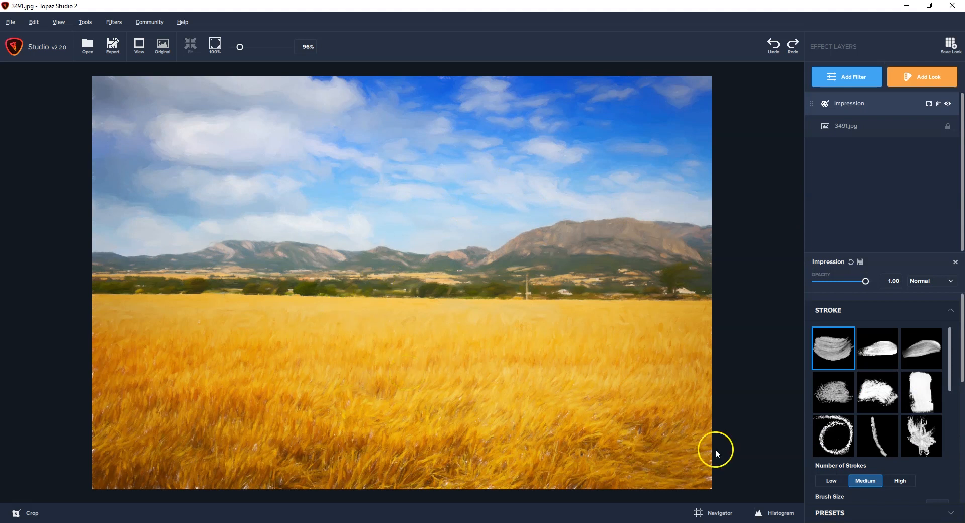
# Try the Impression brush strokes type04, type05, type06, type09, type08 and type07 in turn
pyautogui.click(833, 391)
pyautogui.click(876, 399)
pyautogui.click(920, 389)
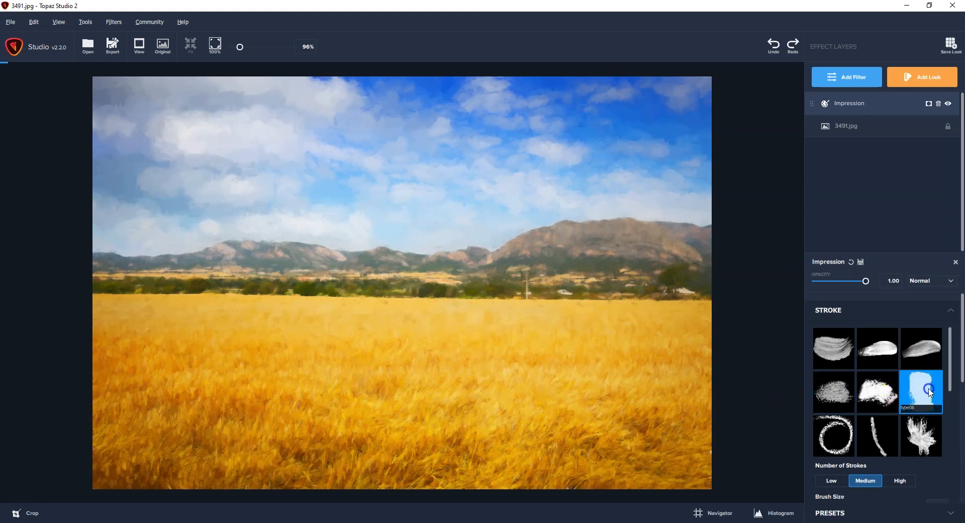
pyautogui.click(918, 436)
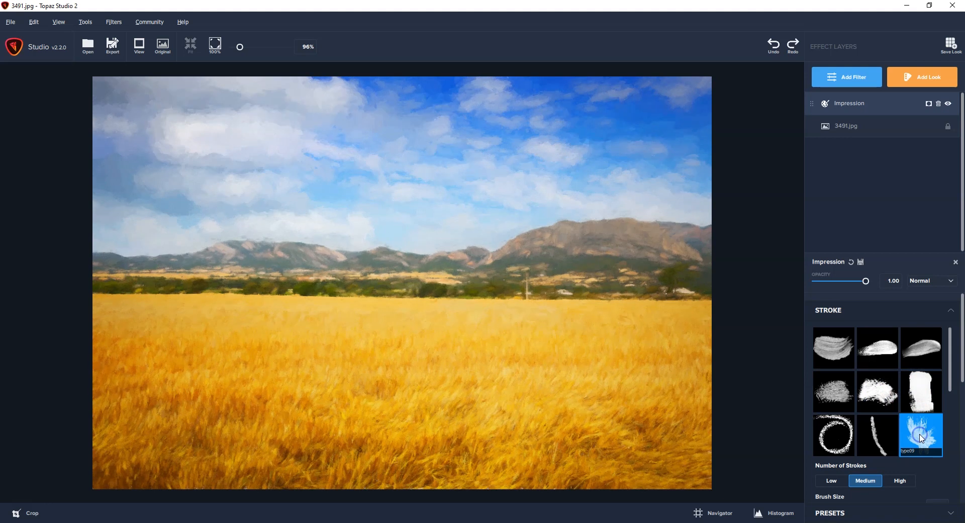
pyautogui.click(891, 432)
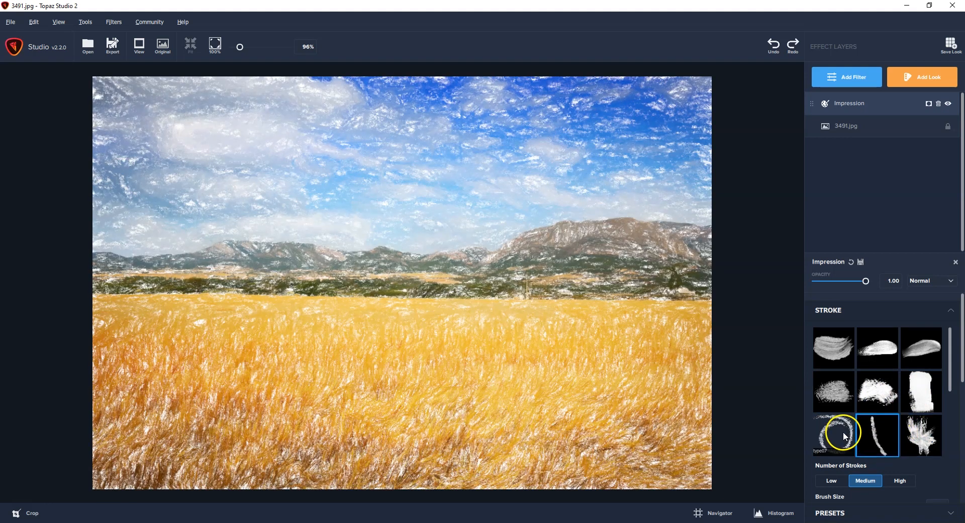
pyautogui.click(844, 435)
# Try the brush strokes type14, type12, type15 and type13, and choose type16 for the Impression filter
pyautogui.scroll(-2, 870, 419)
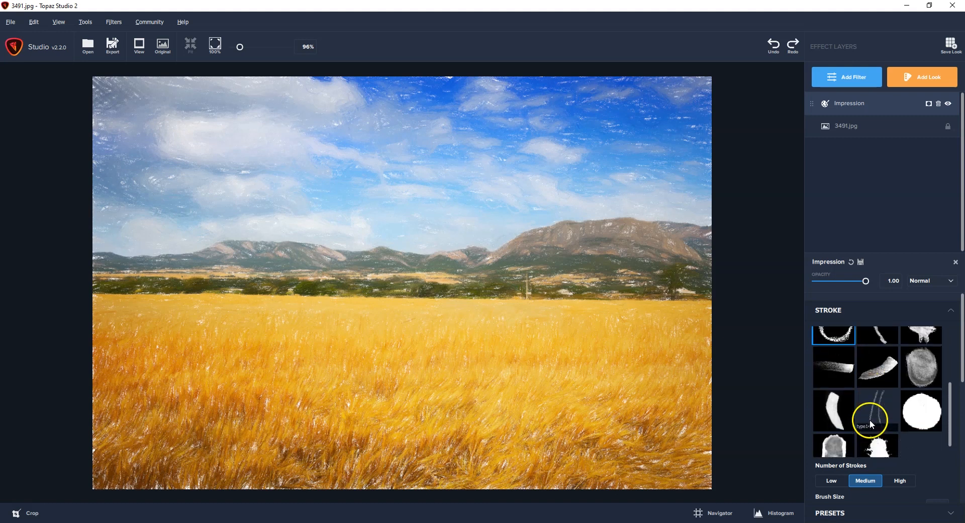
pyautogui.scroll(-1, 869, 419)
pyautogui.click(875, 397)
pyautogui.click(918, 370)
pyautogui.click(926, 401)
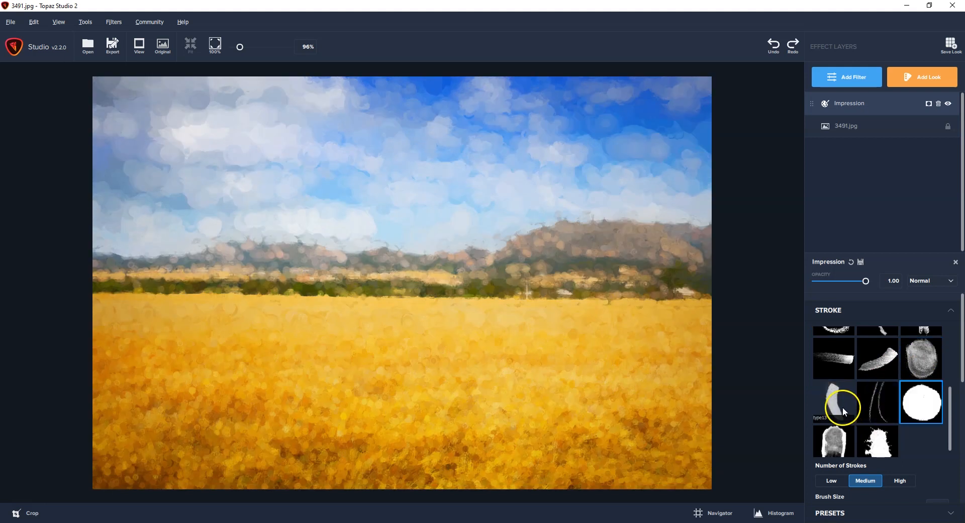
pyautogui.click(839, 406)
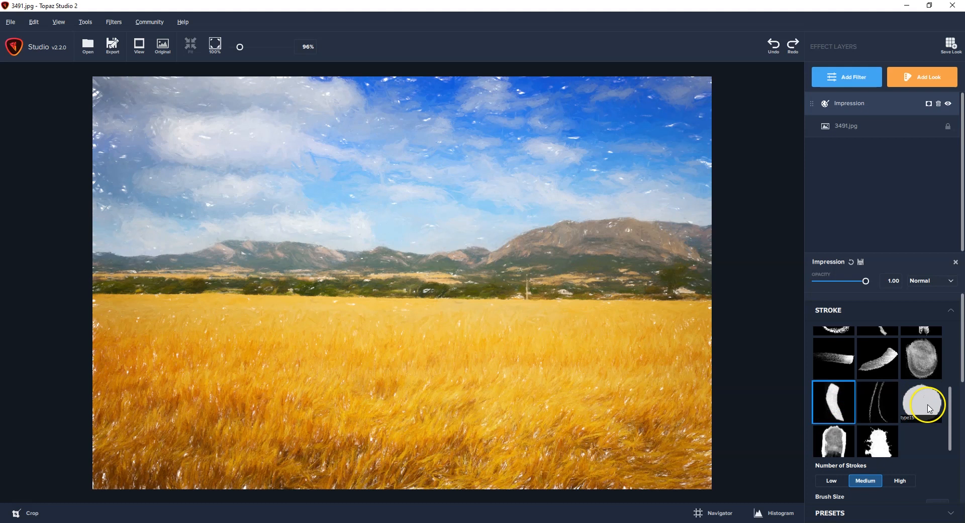
pyautogui.click(834, 442)
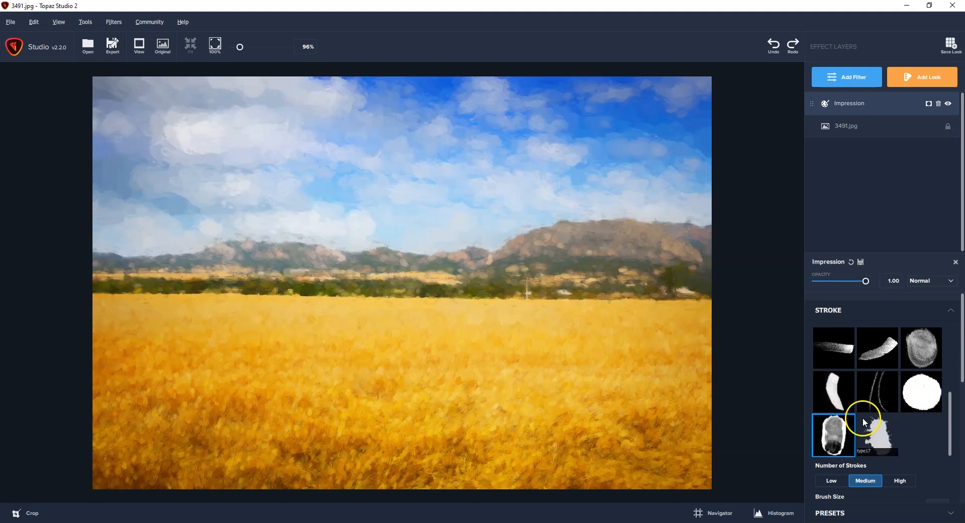
# Set the Impression brush size to 0.68 and the paint volume to 0.46
pyautogui.moveTo(961, 360); pyautogui.dragTo(961, 422)
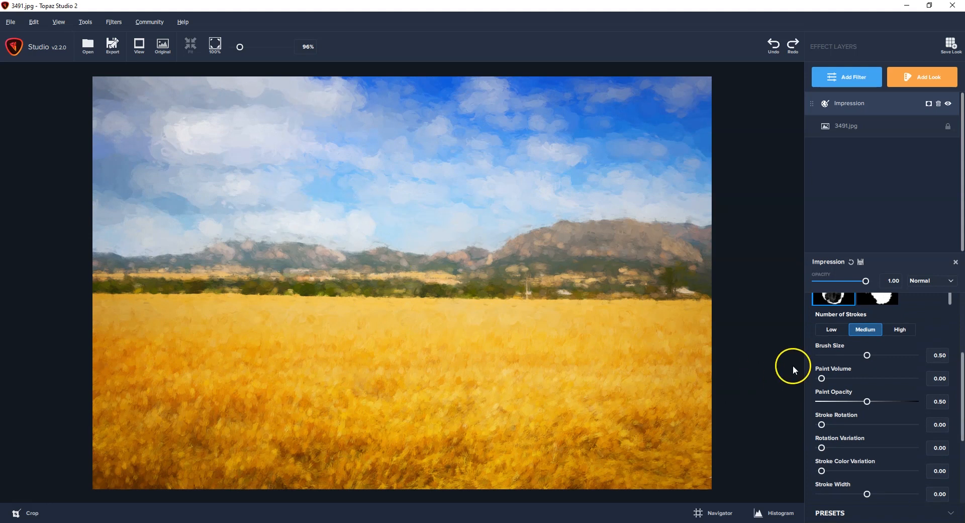
pyautogui.moveTo(865, 356); pyautogui.dragTo(885, 360)
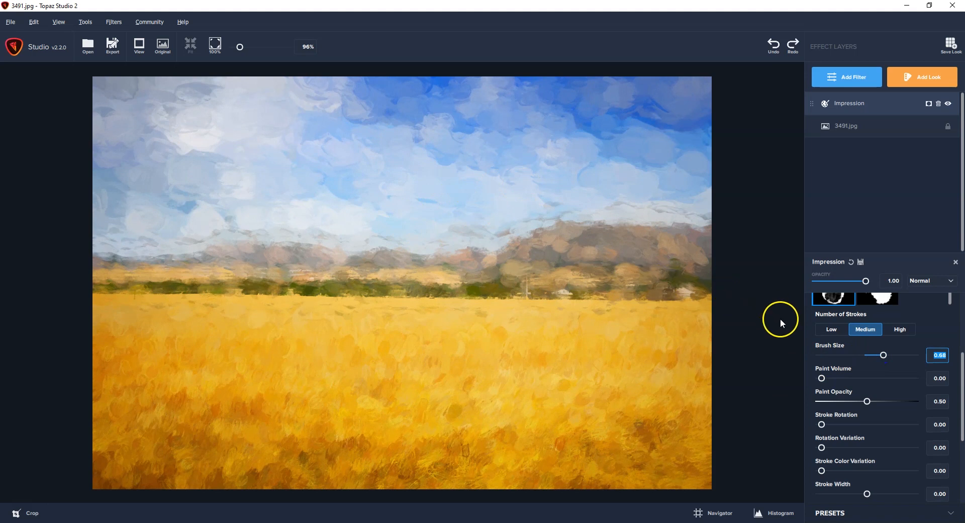
pyautogui.moveTo(889, 357); pyautogui.dragTo(884, 363)
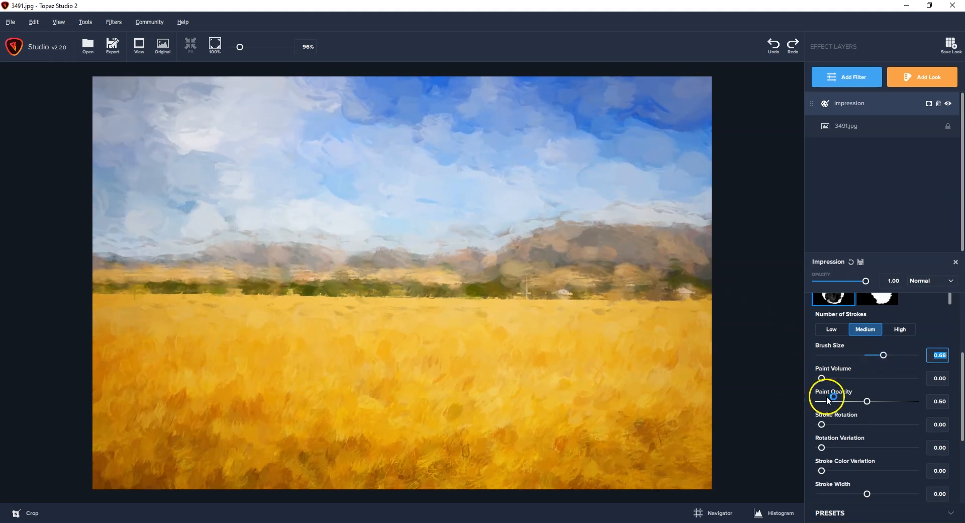
pyautogui.moveTo(822, 378); pyautogui.dragTo(864, 383)
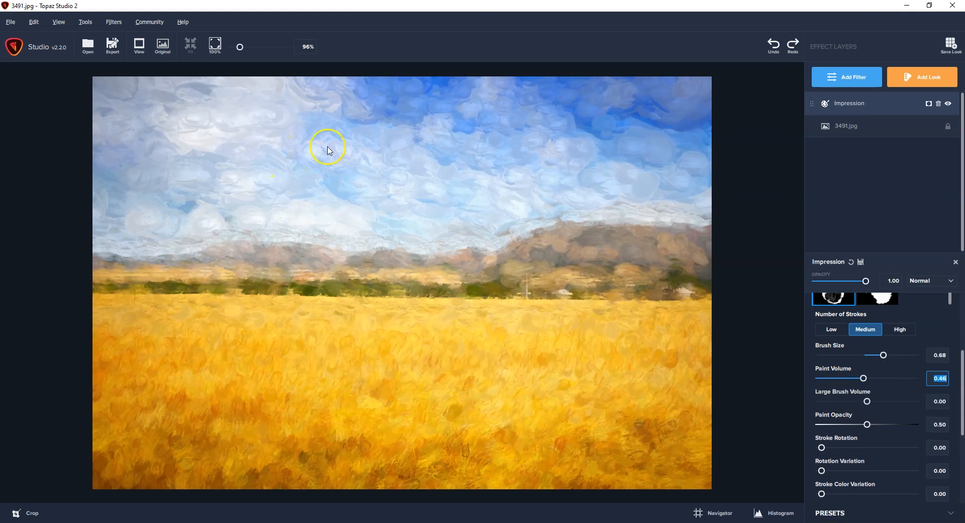
# Set the Impression stroke width to 0.33 and the stroke length to -0.60
pyautogui.scroll(-4, 868, 387)
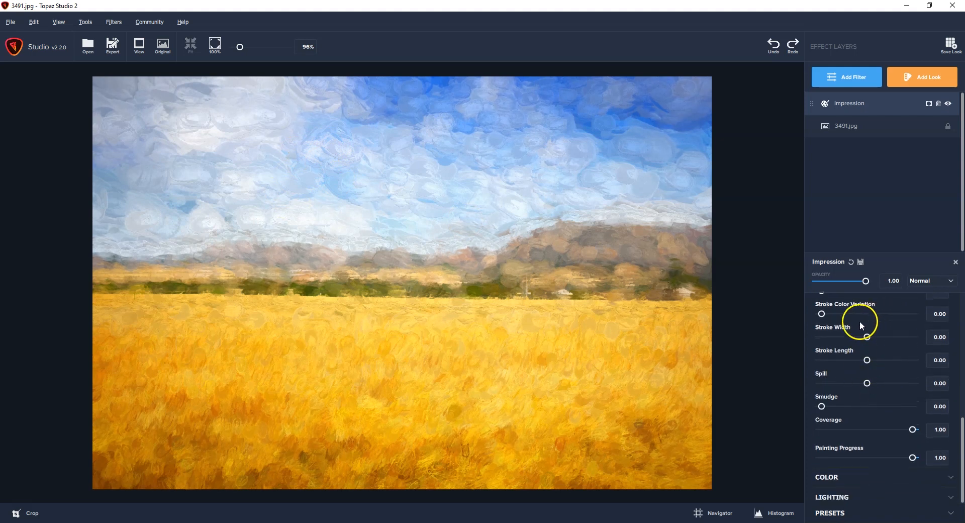
pyautogui.scroll(3, 858, 395)
pyautogui.moveTo(866, 424)
pyautogui.mouseDown()
pyautogui.moveTo(891, 426)
pyautogui.moveTo(869, 448)
pyautogui.moveTo(913, 450)
pyautogui.moveTo(821, 451)
pyautogui.moveTo(842, 449)
pyautogui.mouseUp()
pyautogui.click(831, 442)
pyautogui.scroll(-3, 843, 436)
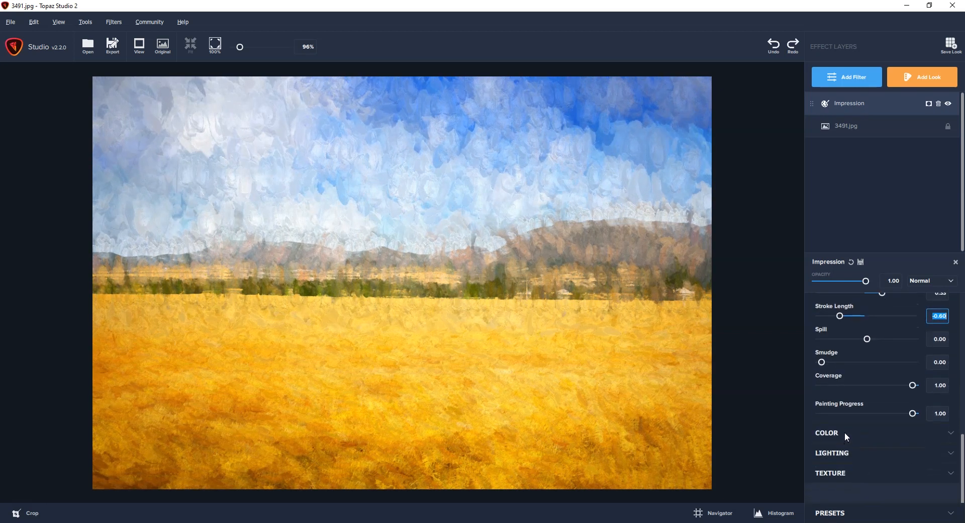
# Shift the Impression filter's overall hue to 0.08
pyautogui.click(860, 437)
pyautogui.moveTo(867, 391)
pyautogui.mouseDown()
pyautogui.moveTo(884, 391)
pyautogui.moveTo(871, 395)
pyautogui.mouseUp()
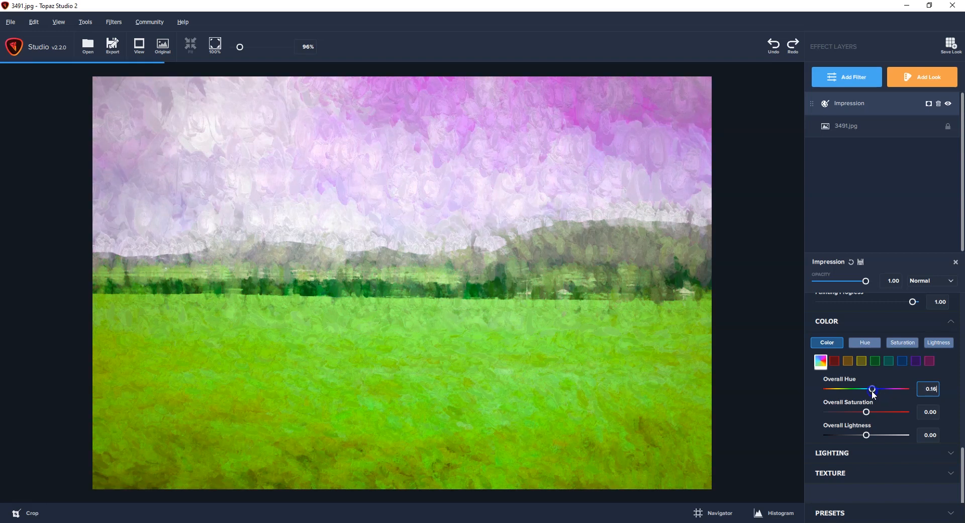
# Adjust the Impression lighting: light position X 0.34, Y 0.71, slightly higher brightness, and shadow 0.21
pyautogui.click(837, 455)
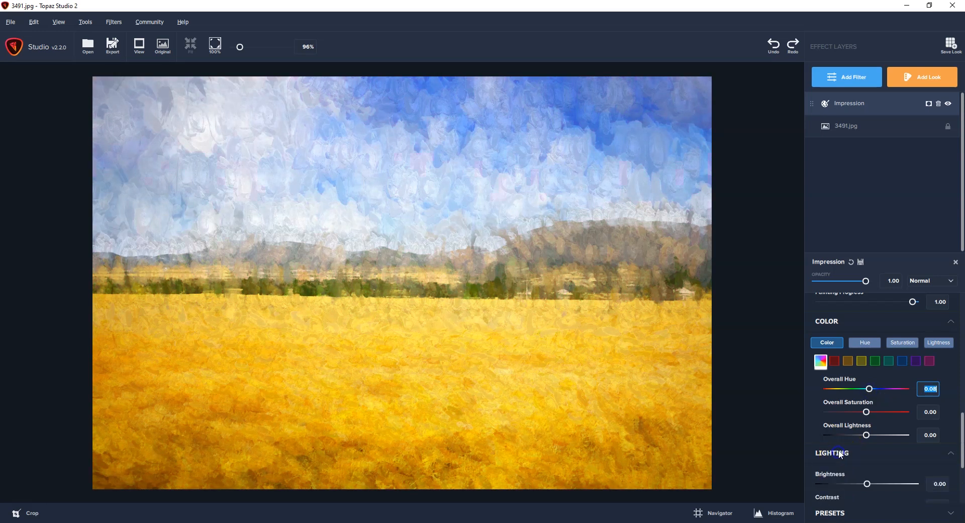
pyautogui.scroll(1, 867, 407)
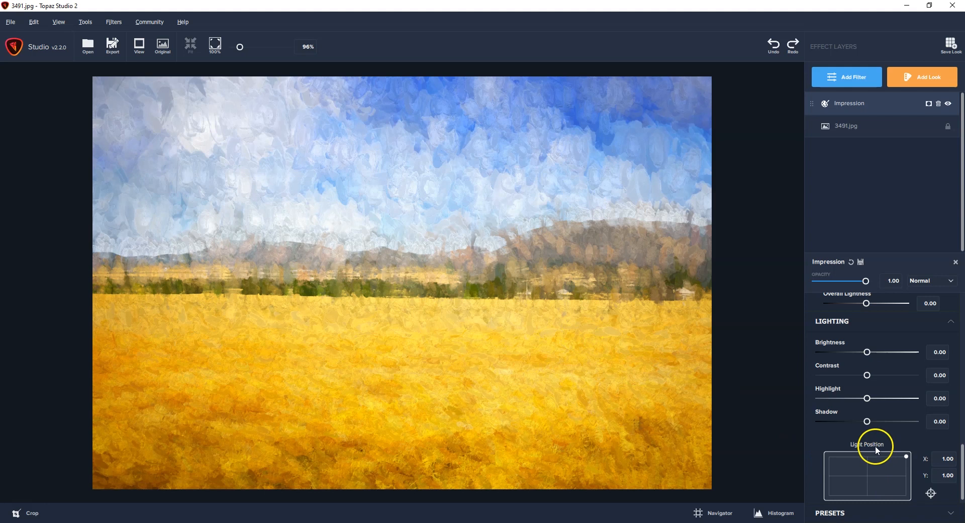
pyautogui.moveTo(907, 457); pyautogui.dragTo(883, 463)
pyautogui.moveTo(867, 352); pyautogui.dragTo(871, 353)
pyautogui.moveTo(867, 421); pyautogui.dragTo(879, 423)
pyautogui.scroll(-2, 871, 414)
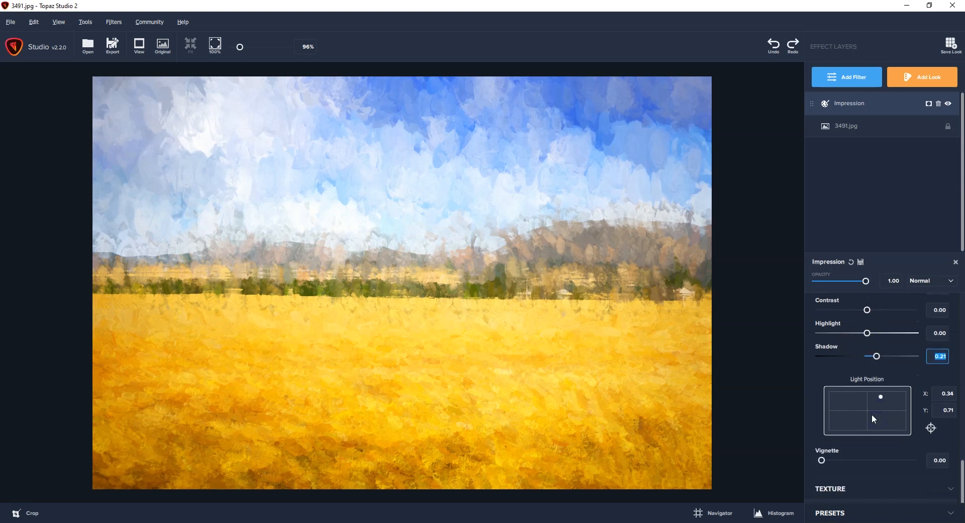
pyautogui.scroll(10, 867, 414)
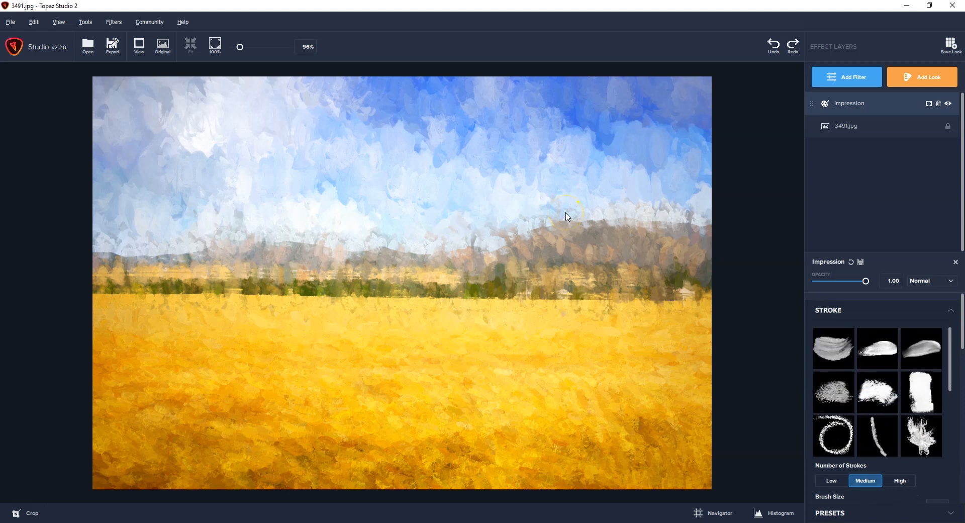
# Delete the Impression filter from the wheat field photo and open image 1615 in its place without exporting the changes
pyautogui.click(938, 105)
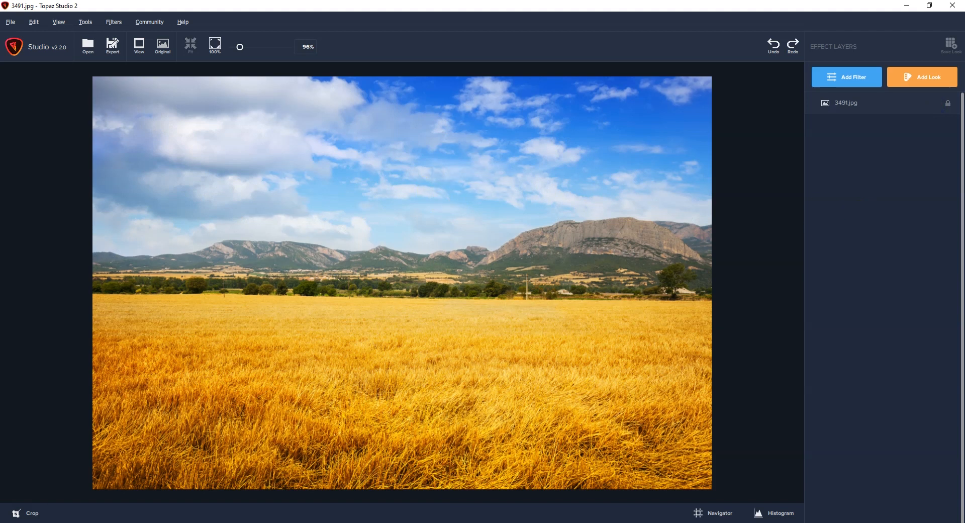
pyautogui.hotkey('alt', 'Tab')
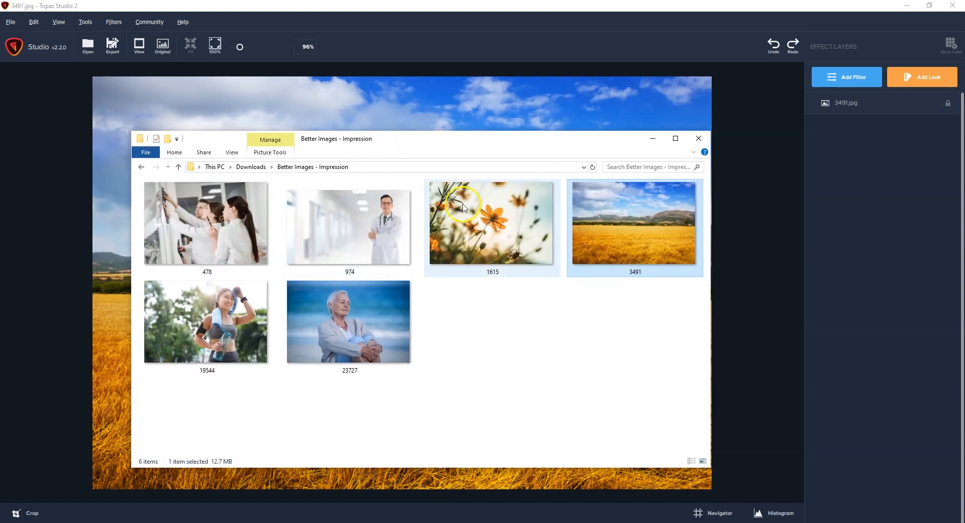
pyautogui.click(517, 223)
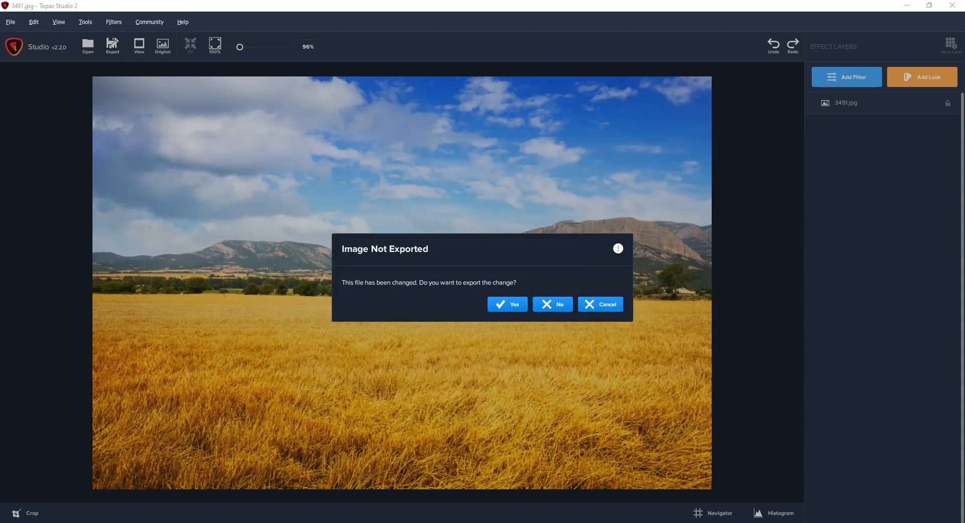
pyautogui.click(555, 304)
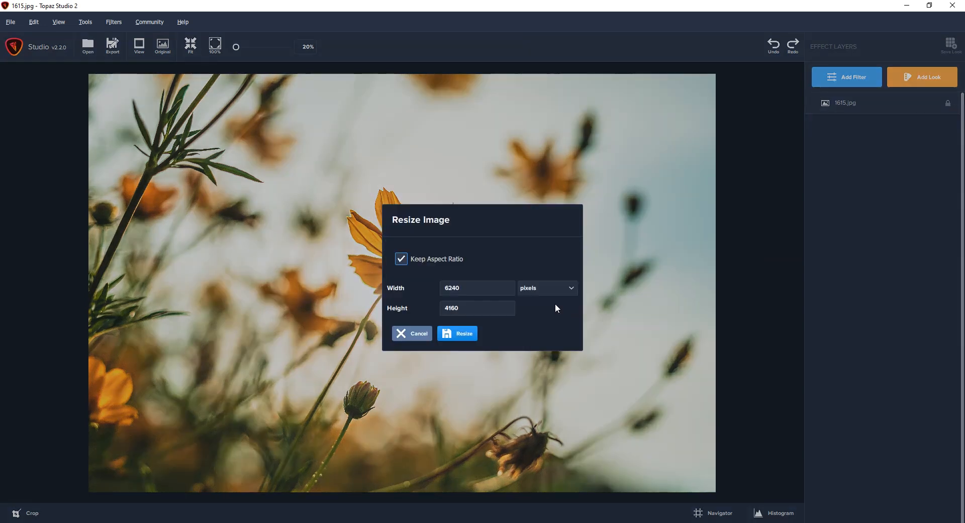
# Resize the flower photo to a width of 1280 pixels with the aspect ratio kept
pyautogui.moveTo(476, 288); pyautogui.dragTo(420, 290)
pyautogui.write('1280')
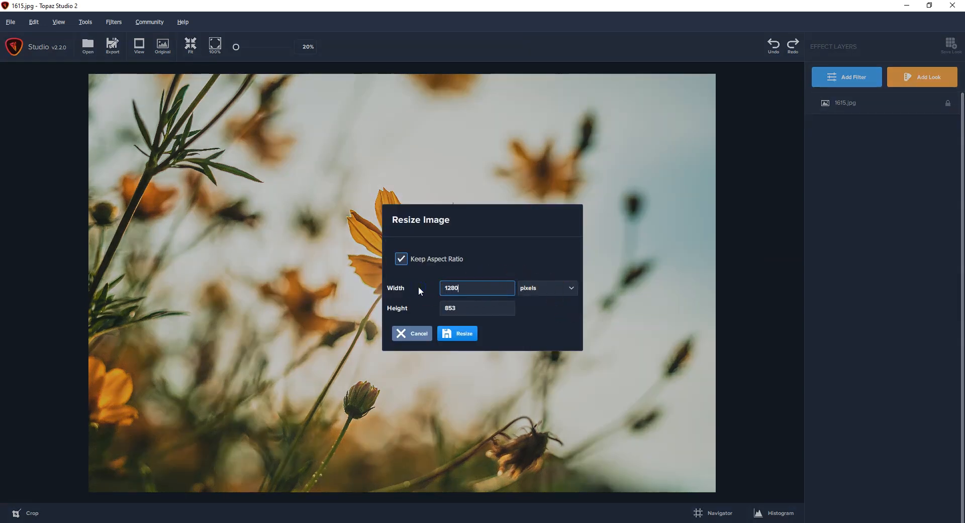
pyautogui.click(400, 286)
pyautogui.click(459, 333)
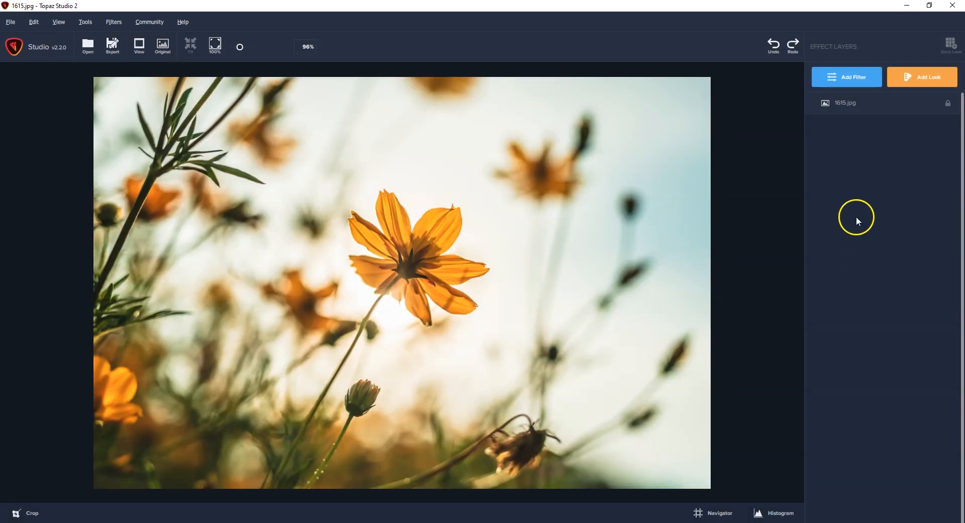
# Add the Impression filter to the flower photo and choose the solid white rectangular brush stroke
pyautogui.click(847, 83)
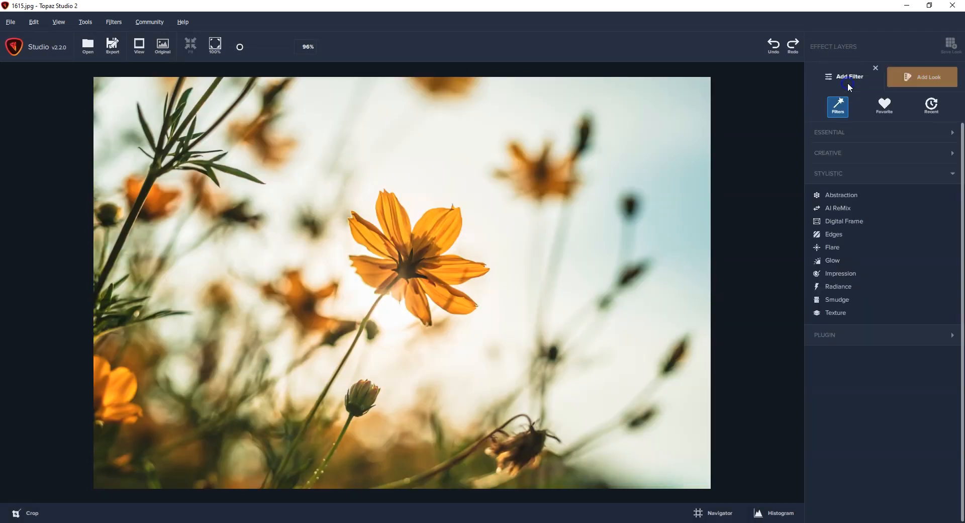
pyautogui.click(847, 275)
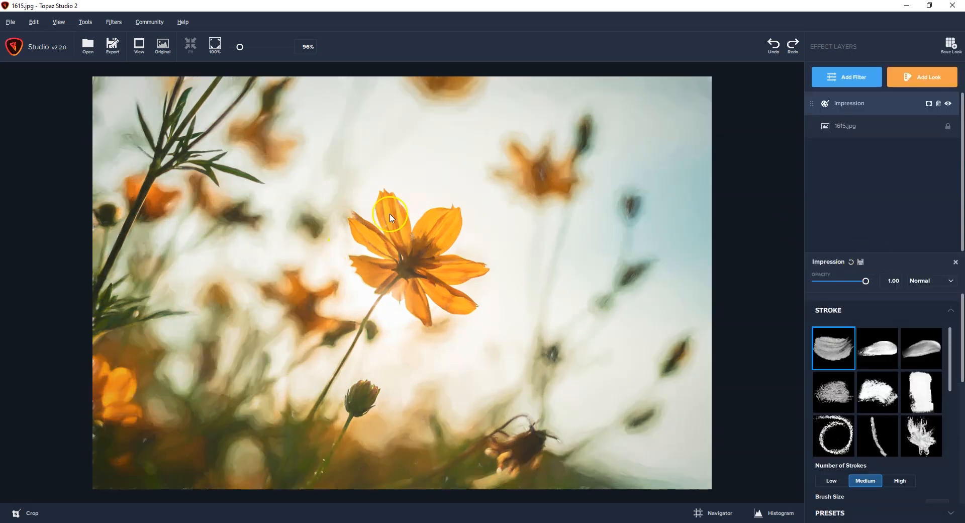
pyautogui.scroll(-1, 940, 350)
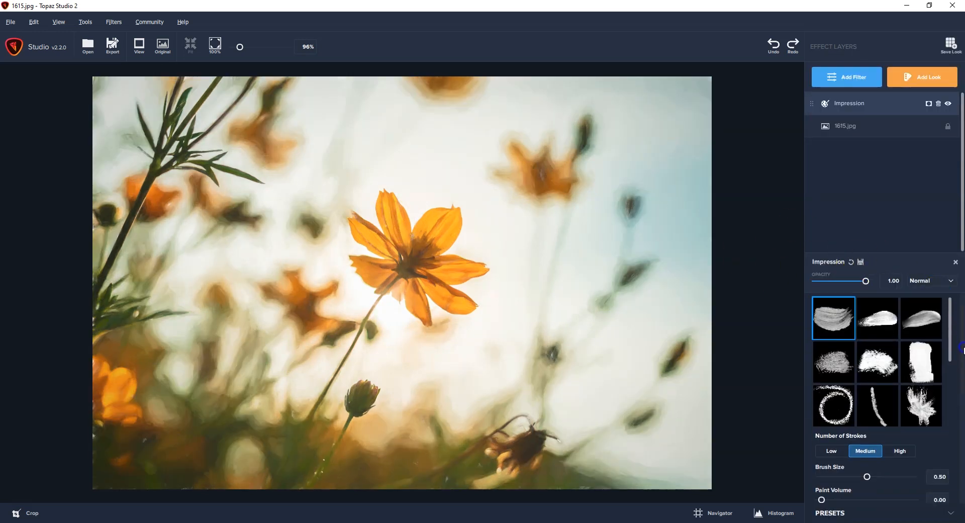
pyautogui.click(939, 351)
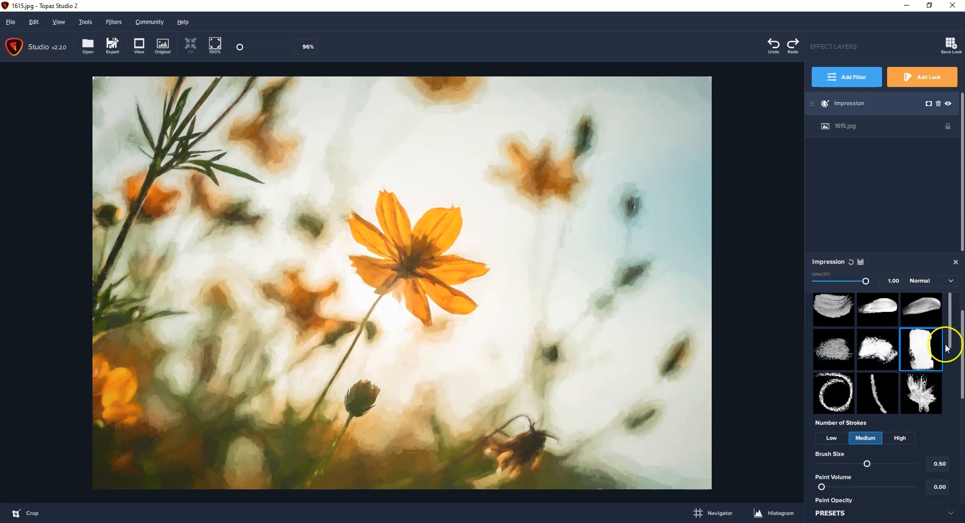
# Set the Impression number of strokes to High and the brush size to 0.63
pyautogui.moveTo(961, 328); pyautogui.dragTo(961, 360)
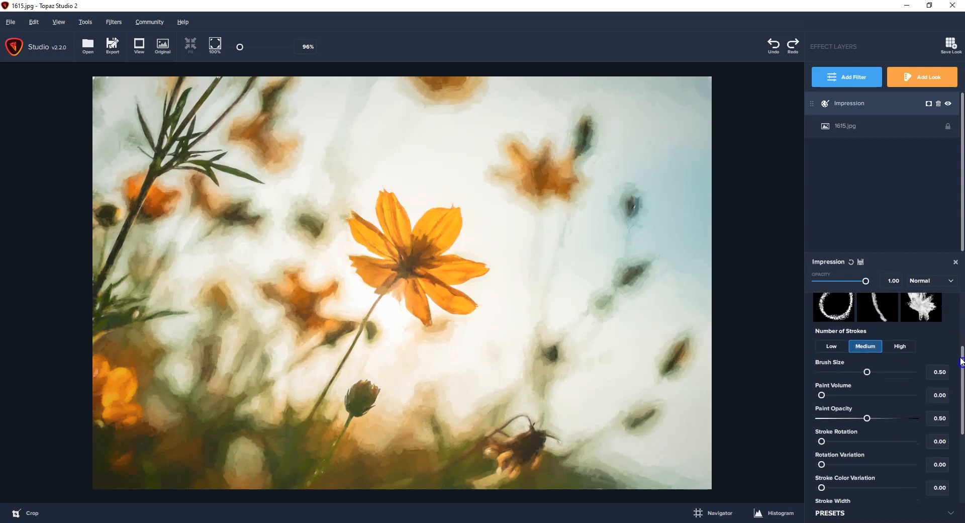
pyautogui.click(889, 344)
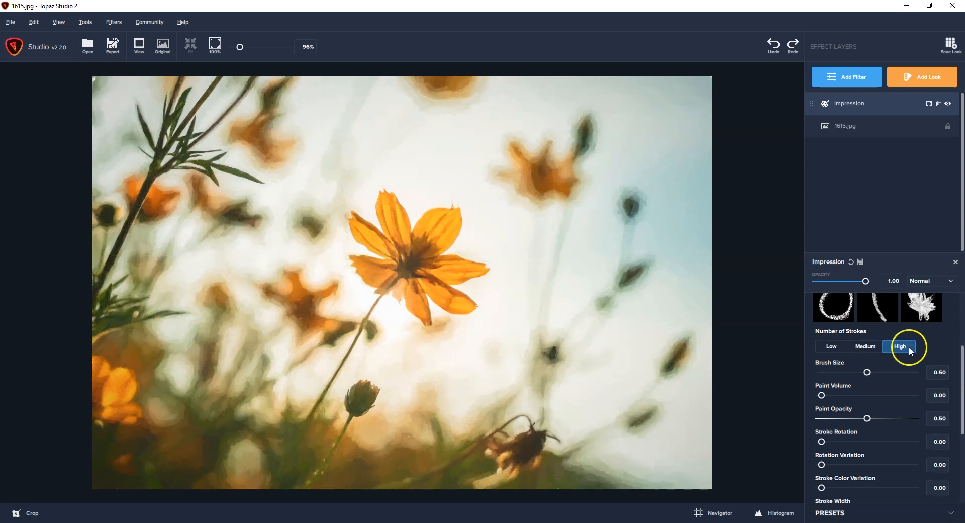
pyautogui.moveTo(870, 373); pyautogui.dragTo(881, 378)
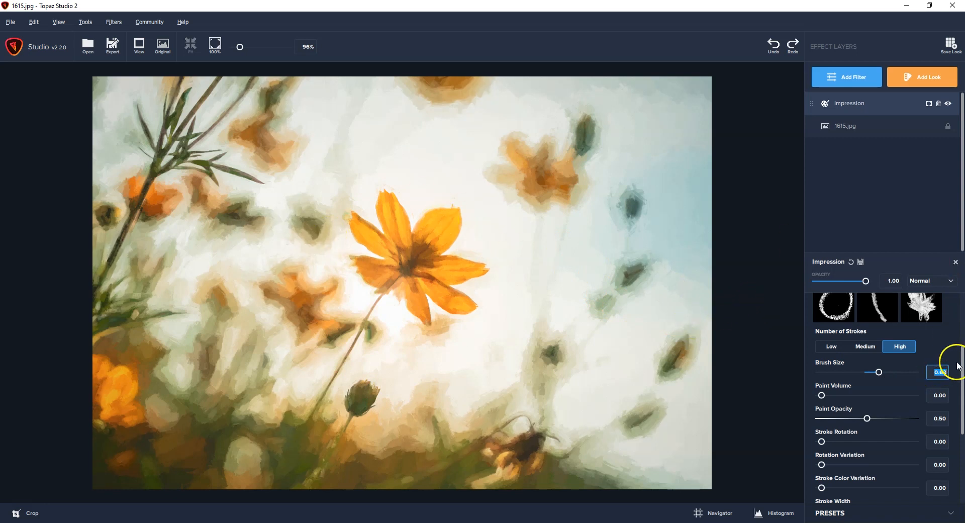
# Raise the Impression paint volume to 0.31
pyautogui.scroll(-1, 961, 365)
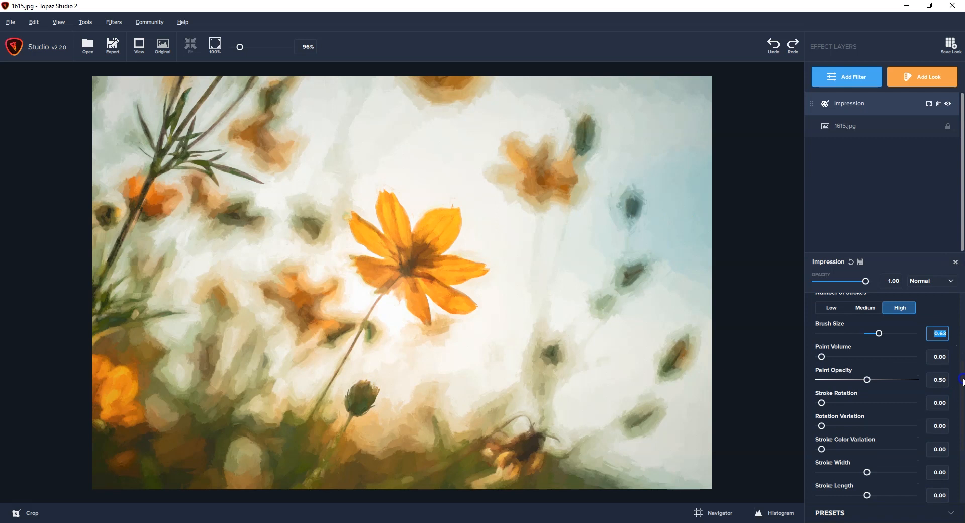
pyautogui.scroll(-1, 961, 365)
pyautogui.moveTo(826, 336); pyautogui.dragTo(852, 338)
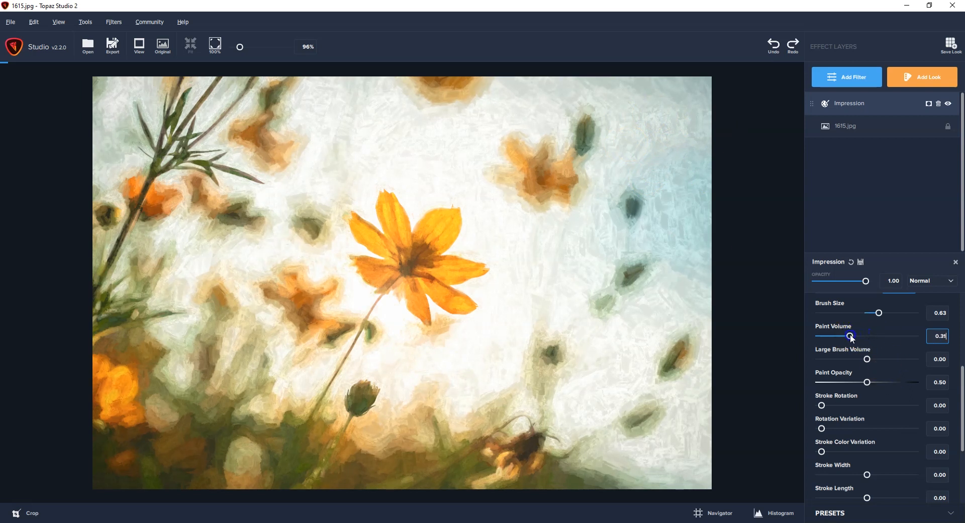
# Try several Impression textures, choose the light grey woven one beside Canvas II, and set the background type to Solid
pyautogui.scroll(-5, 916, 369)
pyautogui.click(842, 473)
pyautogui.scroll(-5, 892, 410)
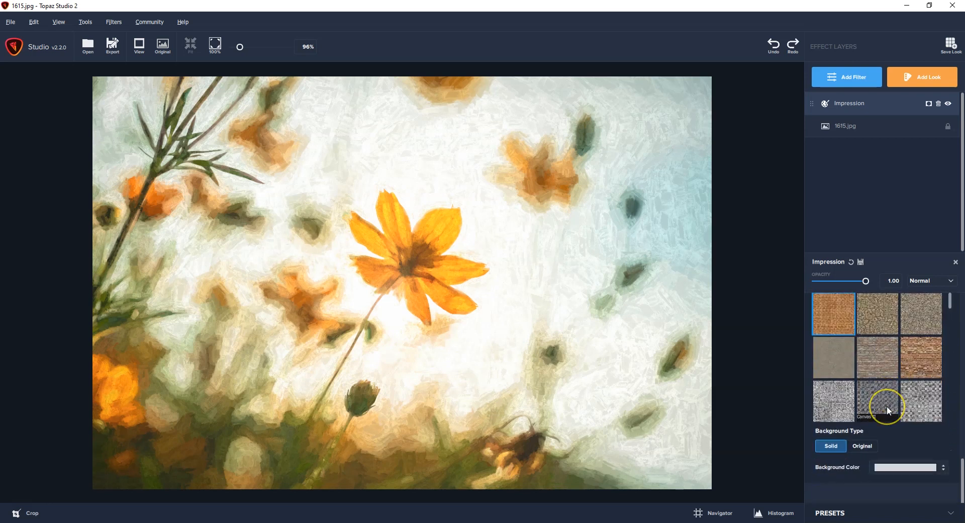
pyautogui.click(872, 397)
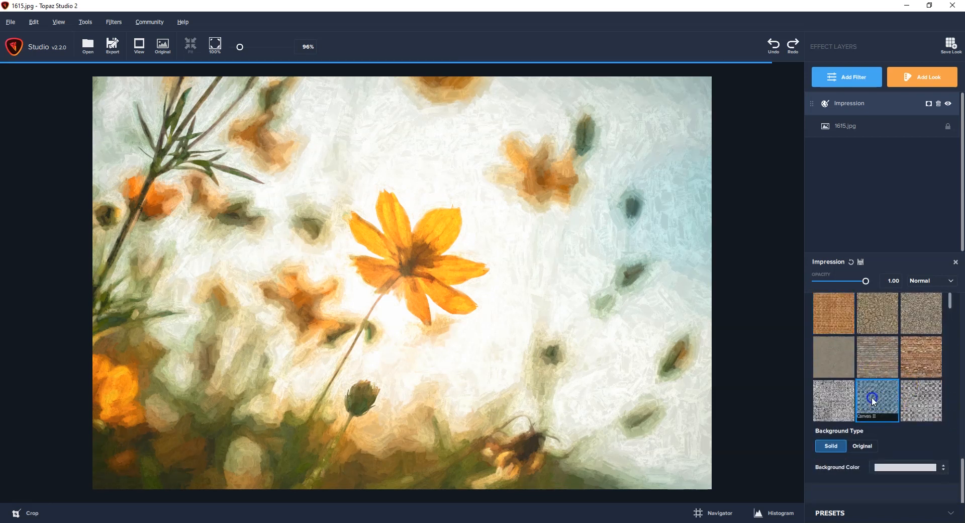
pyautogui.click(877, 358)
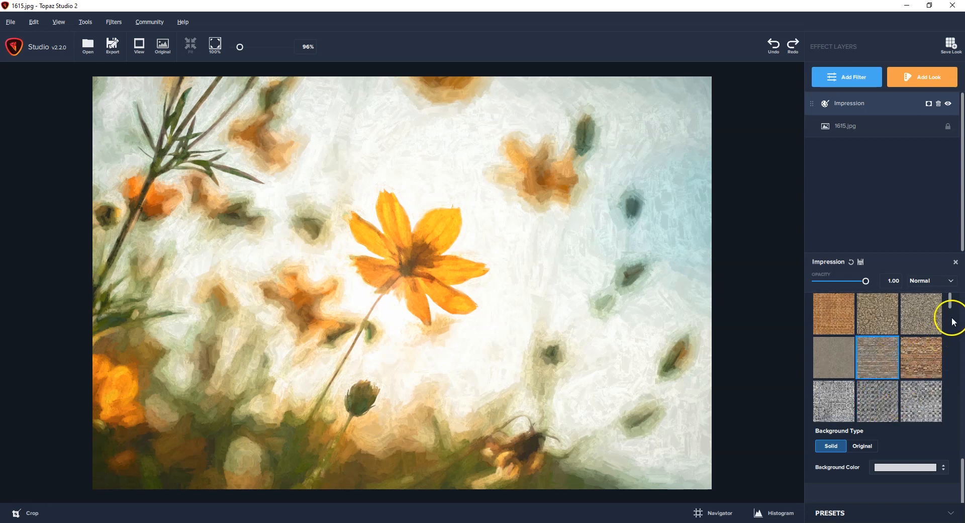
pyautogui.click(862, 446)
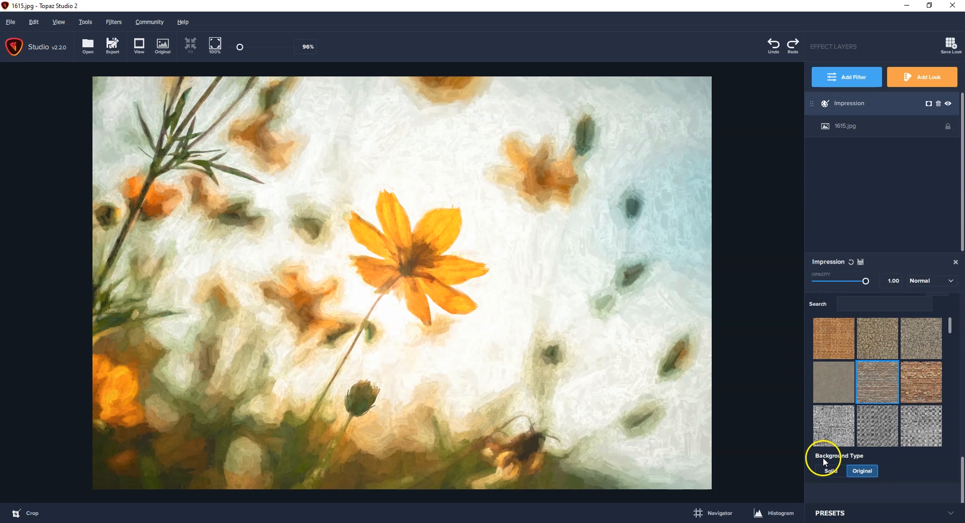
pyautogui.click(830, 472)
pyautogui.click(835, 414)
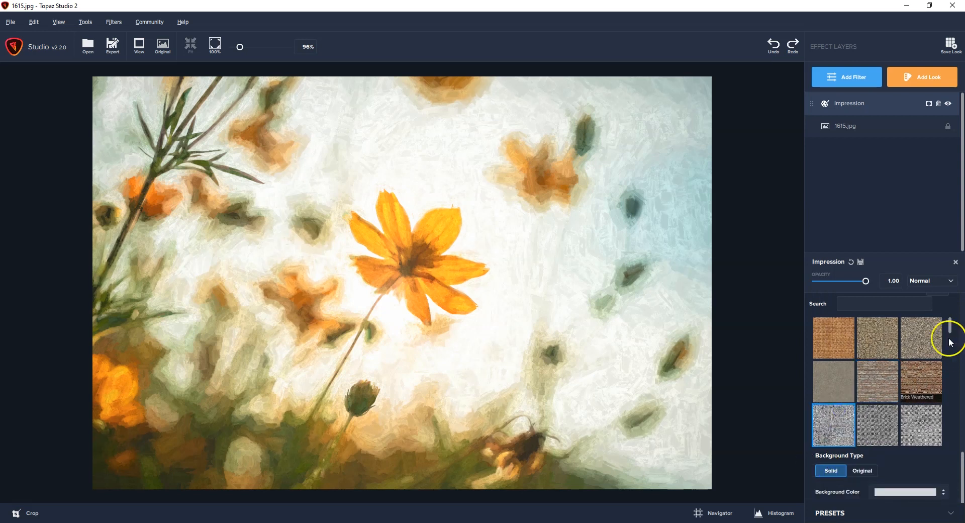
# Set the texture strength to 1.00 and inspect the canvas texture around the main flower up close
pyautogui.scroll(4, 910, 457)
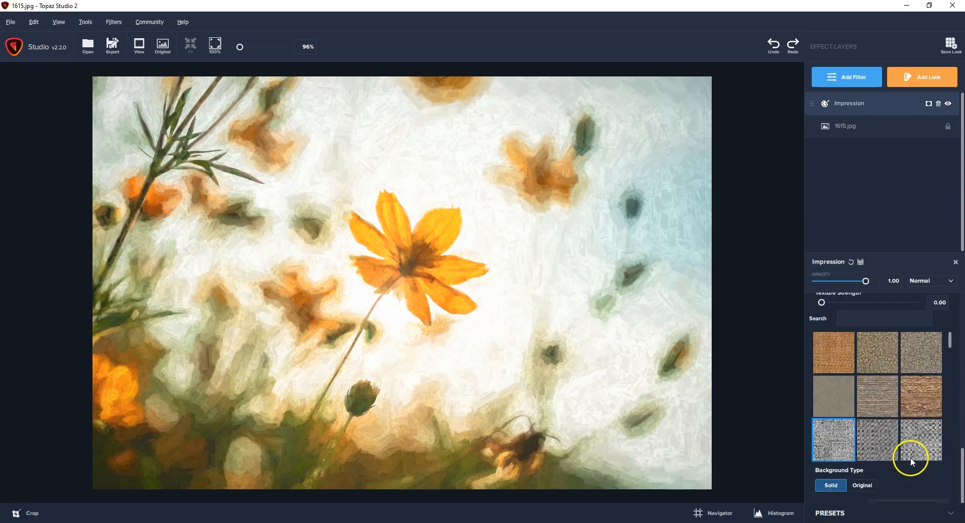
pyautogui.moveTo(823, 377); pyautogui.dragTo(924, 386)
pyautogui.scroll(5, 348, 174)
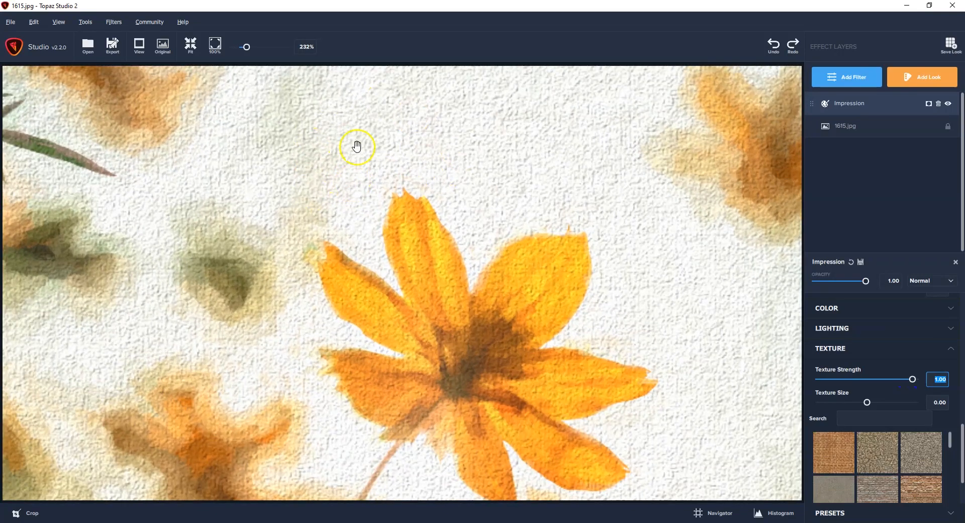
pyautogui.scroll(-3, 334, 216)
pyautogui.scroll(-3, 335, 219)
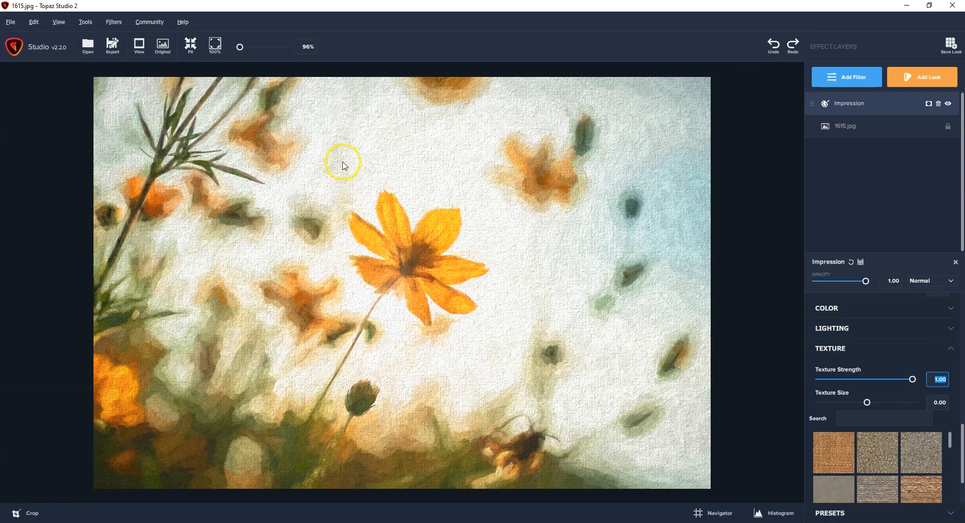
# Compare the painted flower image with the original photo
pyautogui.click(472, 251)
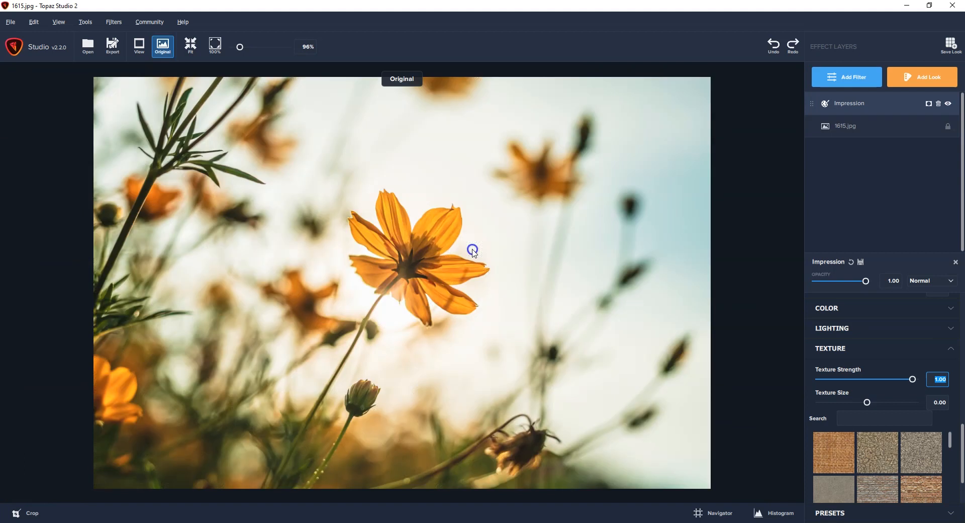
pyautogui.click(473, 251)
pyautogui.click(472, 251)
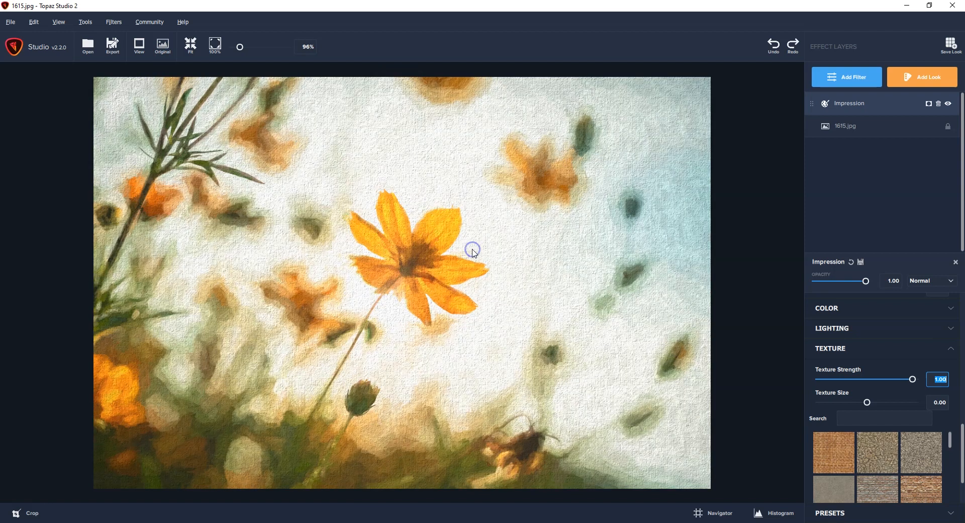
pyautogui.click(466, 237)
# Close the flower image without exporting its changes
pyautogui.hotkey('ctrl', 'w')
pyautogui.click(561, 303)
pyautogui.click(416, 176)
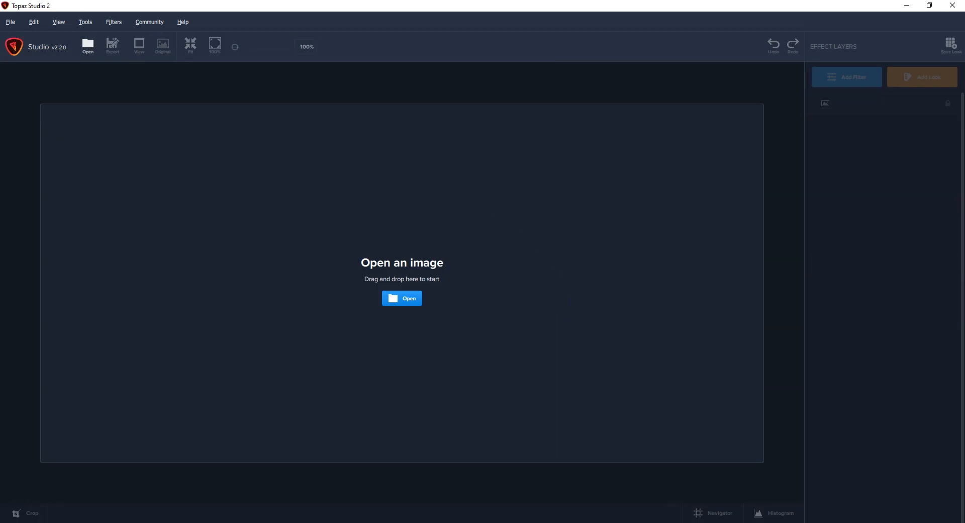
# Open the portrait 23727.jpg and resize it to a width of 1280 pixels with the aspect ratio kept
pyautogui.moveTo(402, 522); pyautogui.dragTo(424, 285)
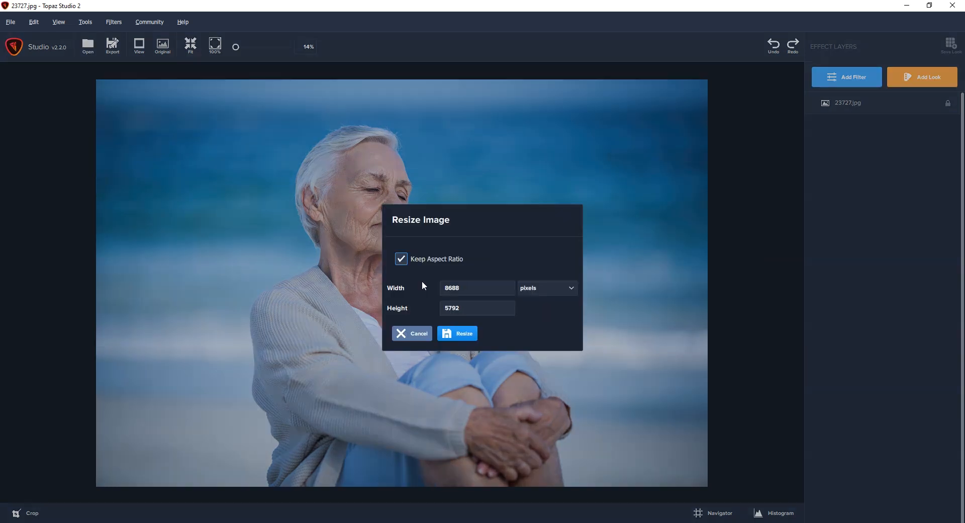
pyautogui.write('1280')
pyautogui.click(460, 334)
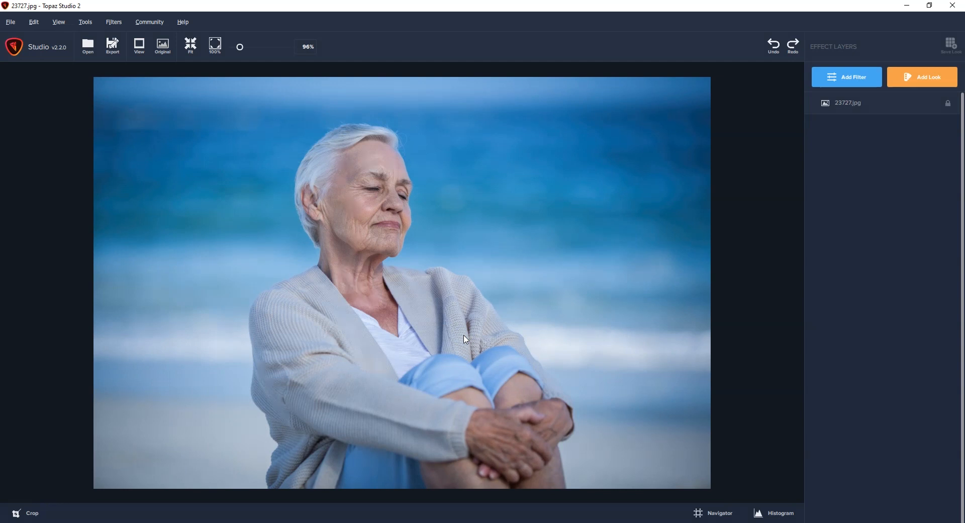
# Add the Impression filter to the portrait and choose the rounded oblong brush stroke in the last row of stroke types
pyautogui.click(844, 78)
pyautogui.click(839, 273)
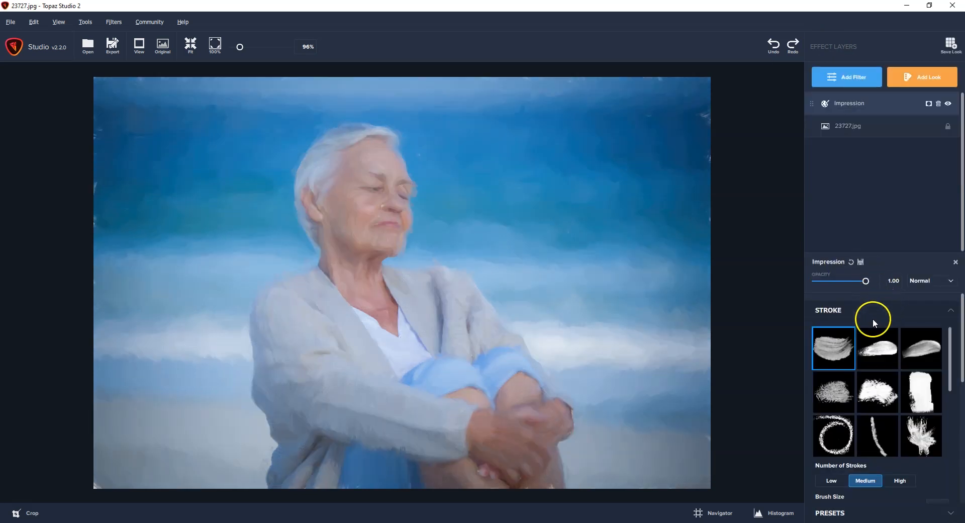
pyautogui.scroll(-1, 921, 414)
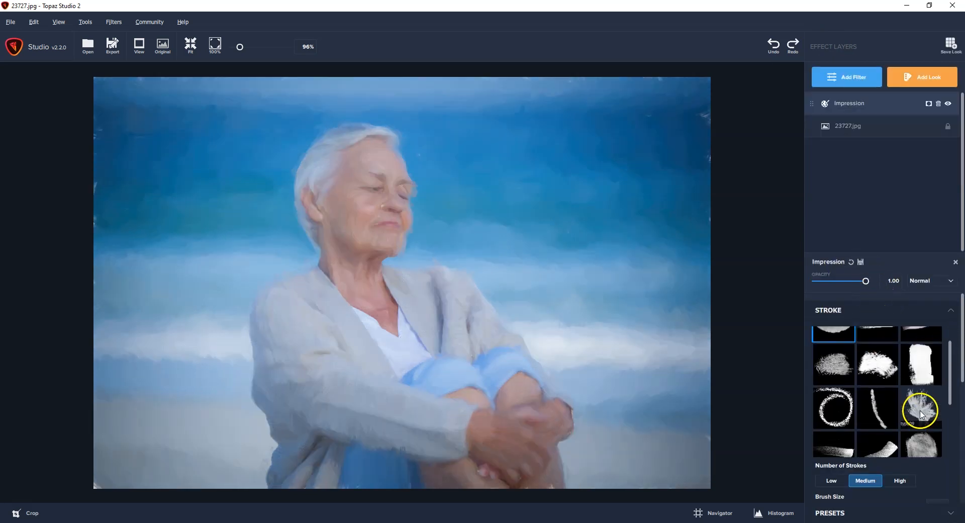
pyautogui.scroll(-2, 922, 414)
pyautogui.click(836, 427)
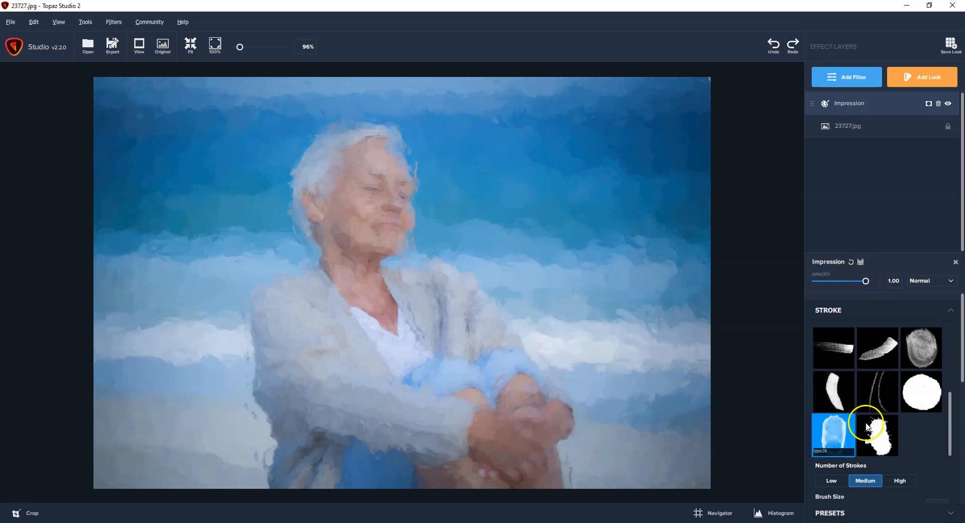
# Set the portrait's Impression brush size to 0.57 and the number of strokes to High
pyautogui.scroll(-3, 955, 297)
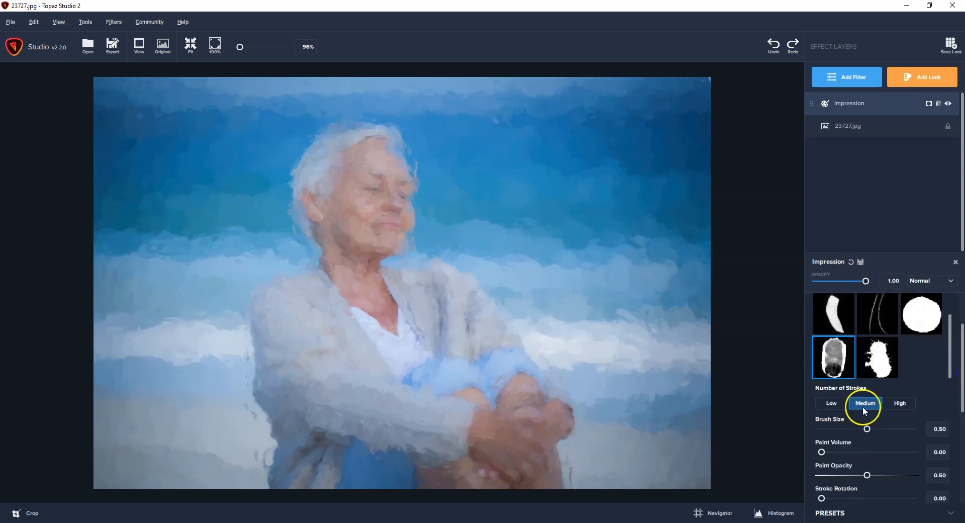
pyautogui.moveTo(867, 428)
pyautogui.mouseDown()
pyautogui.moveTo(881, 433)
pyautogui.moveTo(872, 429)
pyautogui.mouseUp()
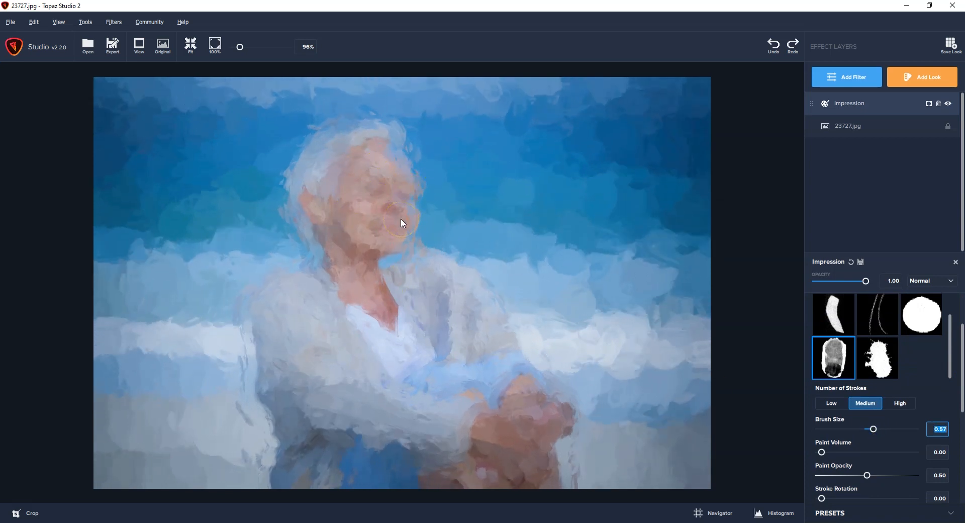
pyautogui.click(903, 406)
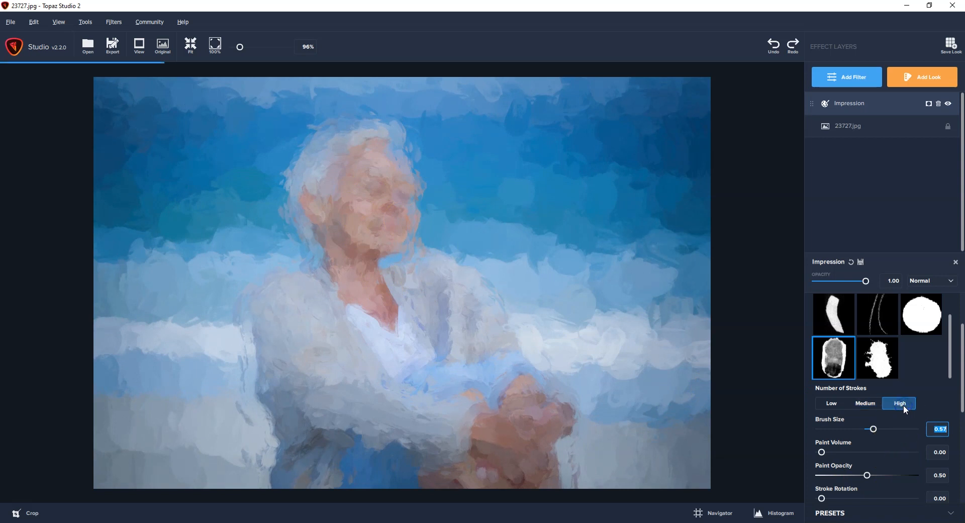
# Switch the portrait's Impression stroke to the irregular white blob brush, the last of the stroke types
pyautogui.click(879, 355)
pyautogui.moveTo(961, 354); pyautogui.dragTo(962, 320)
pyautogui.scroll(5, 863, 385)
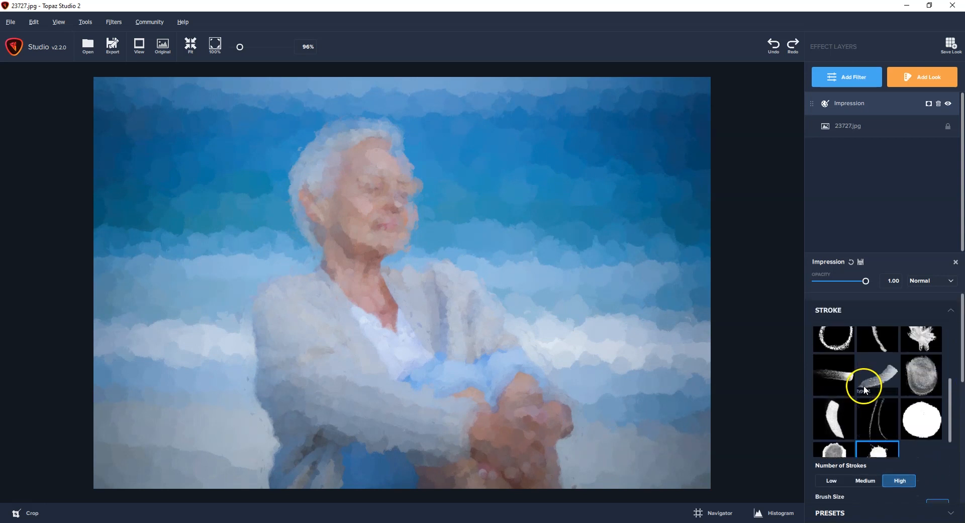
# Switch the portrait's Impression stroke to type03, with a brush size of 0.62 and a paint volume of 0.23
pyautogui.click(918, 353)
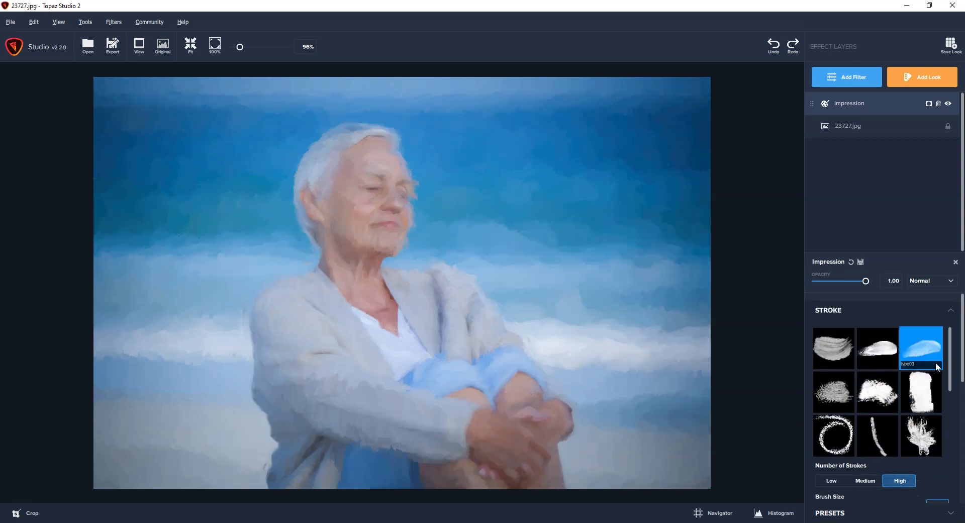
pyautogui.moveTo(962, 343); pyautogui.dragTo(962, 403)
pyautogui.moveTo(870, 351); pyautogui.dragTo(882, 352)
pyautogui.moveTo(821, 370); pyautogui.dragTo(844, 373)
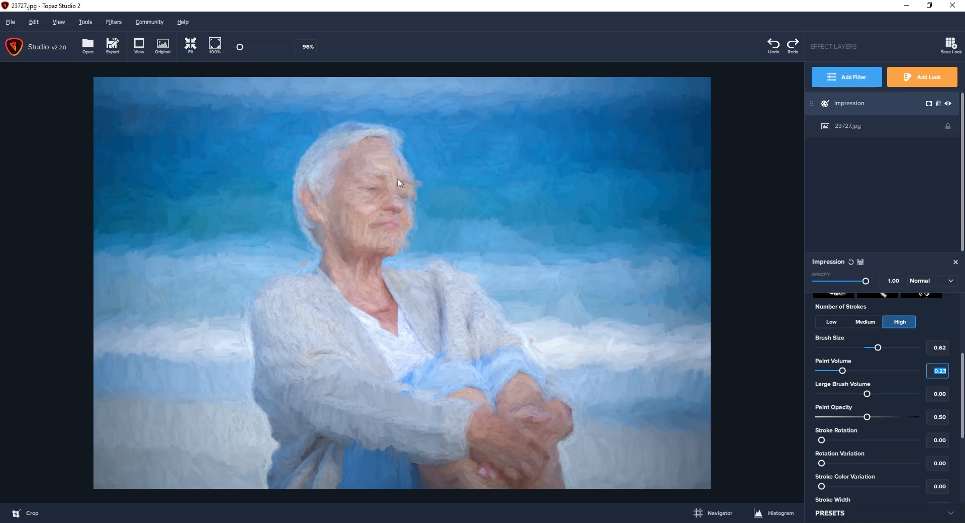
# Compare the painted portrait with the original photo several times, paying attention to the face
pyautogui.press('\\')
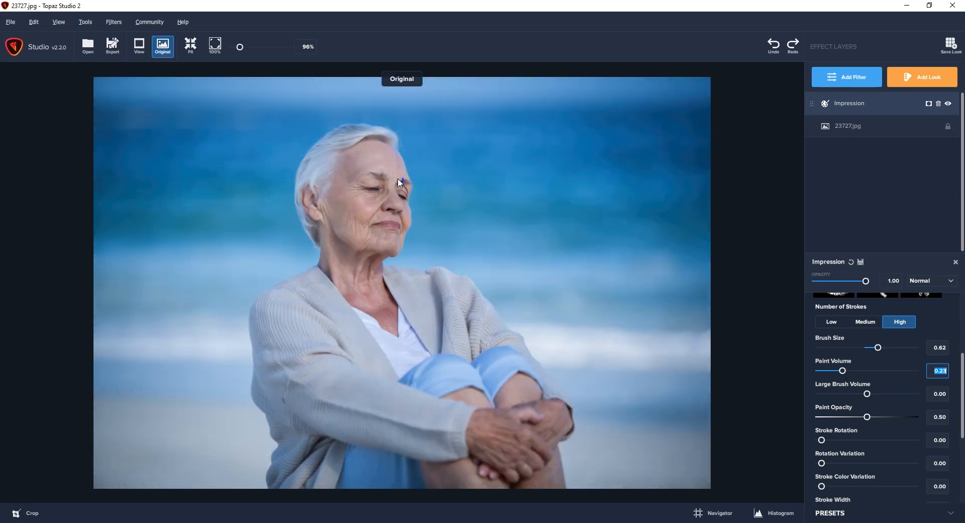
pyautogui.click(399, 182)
pyautogui.click(399, 182)
pyautogui.click(400, 182)
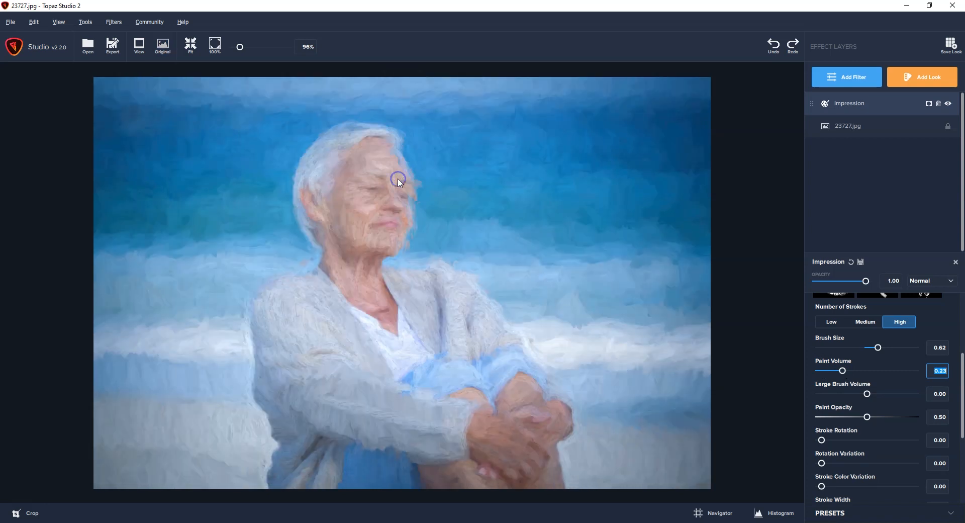
pyautogui.click(397, 192)
pyautogui.click(397, 192)
pyautogui.click(396, 192)
pyautogui.click(396, 192)
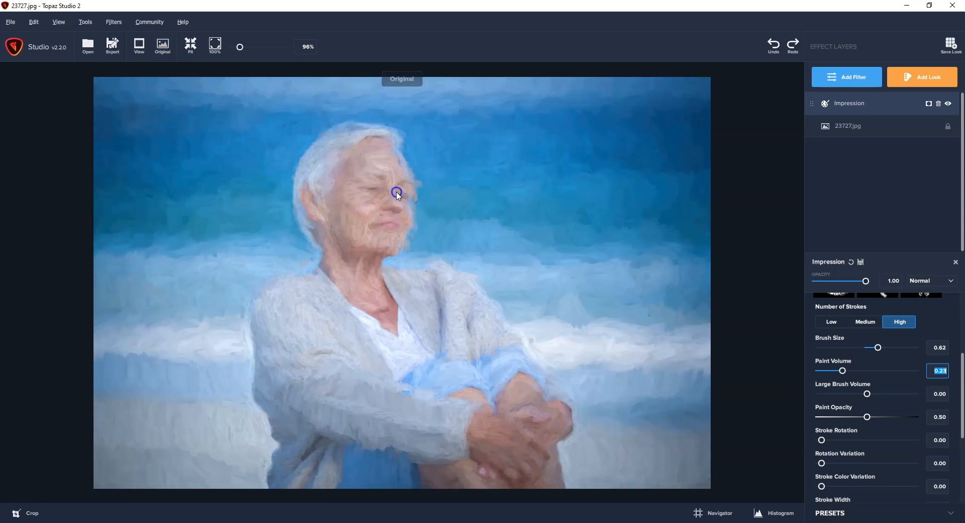
pyautogui.click(396, 192)
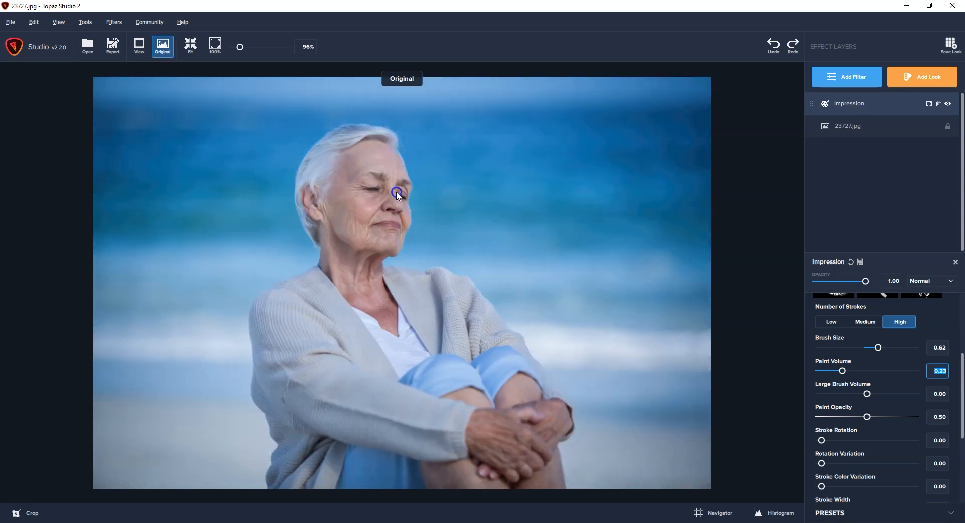
pyautogui.click(374, 138)
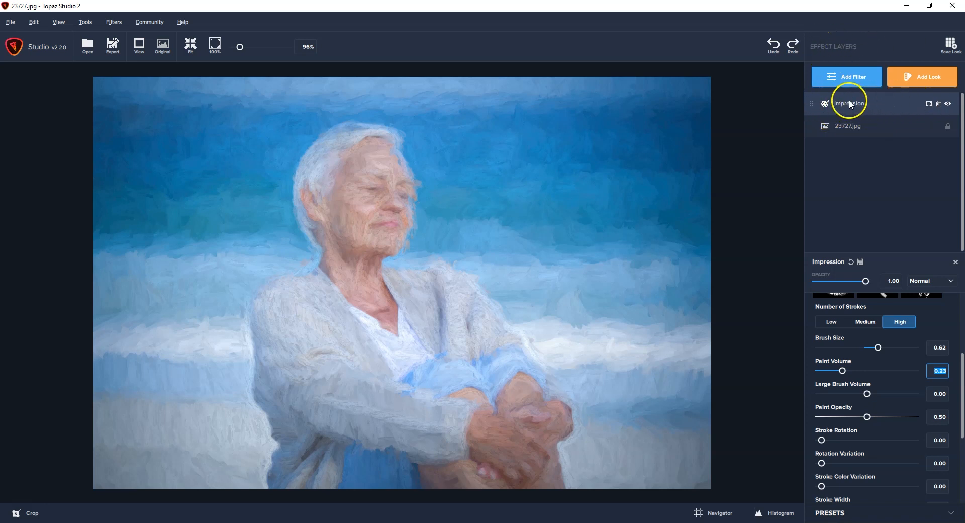
# Add a mask to the portrait's Impression layer and set its mask brush to radius 0.77 and softness 0.19
pyautogui.click(929, 104)
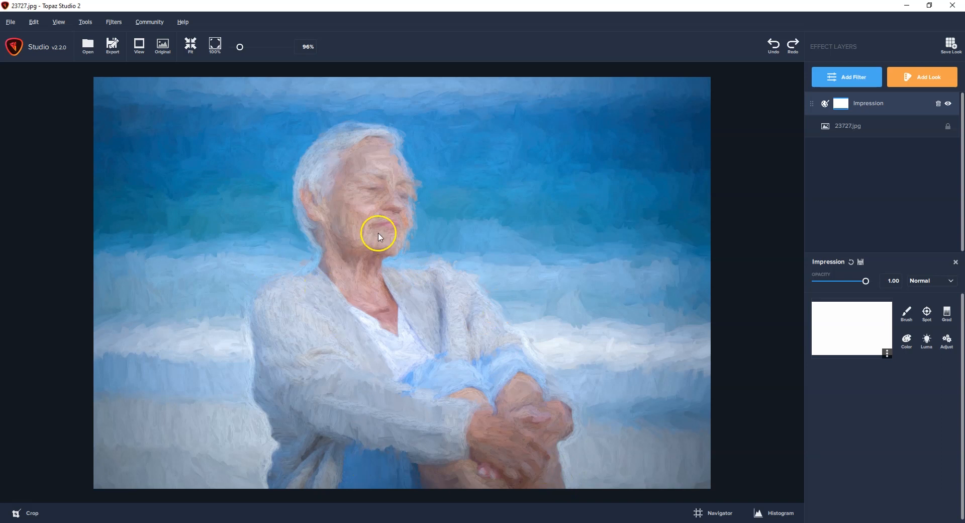
pyautogui.click(908, 316)
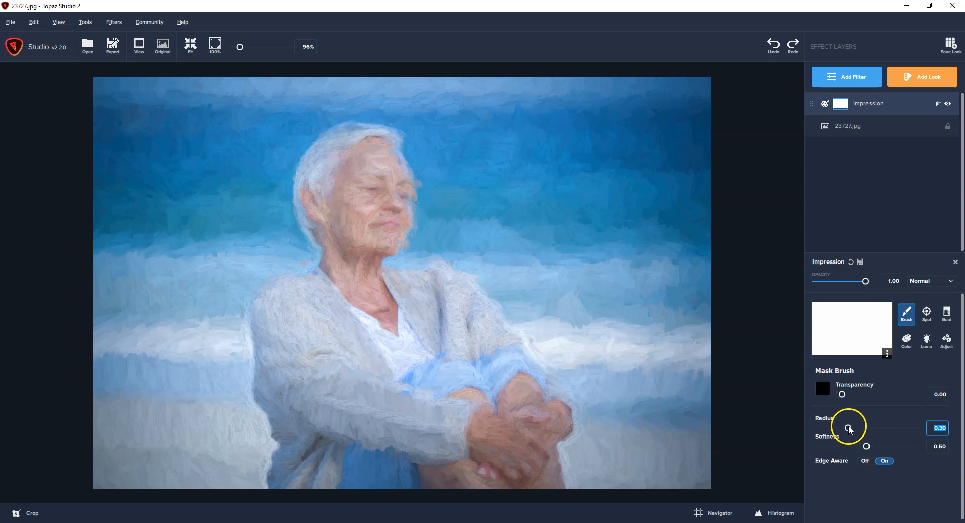
pyautogui.moveTo(848, 429)
pyautogui.mouseDown()
pyautogui.moveTo(891, 428)
pyautogui.moveTo(840, 455)
pyautogui.mouseUp()
# Brush the Impression effect off the woman's face, cardigan, arms, hands and legs, and lower the Impression layer's opacity
pyautogui.moveTo(356, 179)
pyautogui.mouseDown()
pyautogui.moveTo(364, 200)
pyautogui.moveTo(345, 200)
pyautogui.moveTo(351, 209)
pyautogui.mouseUp()
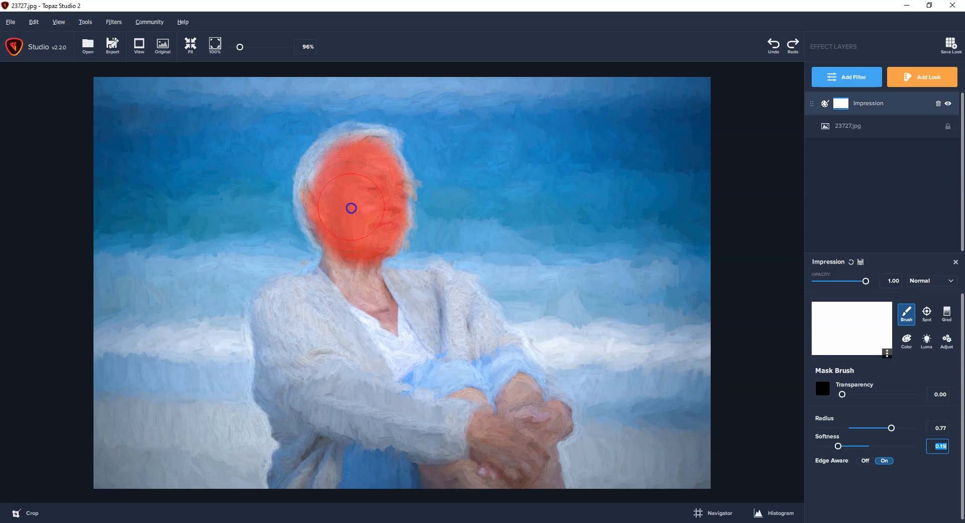
pyautogui.moveTo(355, 338)
pyautogui.mouseDown()
pyautogui.moveTo(361, 314)
pyautogui.moveTo(411, 338)
pyautogui.moveTo(440, 338)
pyautogui.moveTo(420, 316)
pyautogui.moveTo(439, 324)
pyautogui.moveTo(497, 480)
pyautogui.moveTo(499, 405)
pyautogui.moveTo(522, 477)
pyautogui.mouseUp()
pyautogui.moveTo(442, 446)
pyautogui.mouseDown()
pyautogui.moveTo(428, 483)
pyautogui.moveTo(421, 463)
pyautogui.moveTo(374, 422)
pyautogui.moveTo(367, 478)
pyautogui.moveTo(363, 444)
pyautogui.moveTo(328, 451)
pyautogui.moveTo(319, 477)
pyautogui.moveTo(336, 448)
pyautogui.mouseUp()
pyautogui.moveTo(352, 379); pyautogui.dragTo(313, 353)
pyautogui.moveTo(312, 319); pyautogui.dragTo(304, 356)
pyautogui.moveTo(382, 302)
pyautogui.mouseDown()
pyautogui.moveTo(355, 316)
pyautogui.moveTo(299, 321)
pyautogui.mouseUp()
pyautogui.moveTo(387, 368); pyautogui.dragTo(392, 371)
pyautogui.moveTo(508, 387)
pyautogui.mouseDown()
pyautogui.moveTo(465, 465)
pyautogui.moveTo(442, 478)
pyautogui.mouseUp()
pyautogui.moveTo(362, 162)
pyautogui.mouseDown()
pyautogui.moveTo(333, 181)
pyautogui.moveTo(338, 211)
pyautogui.mouseUp()
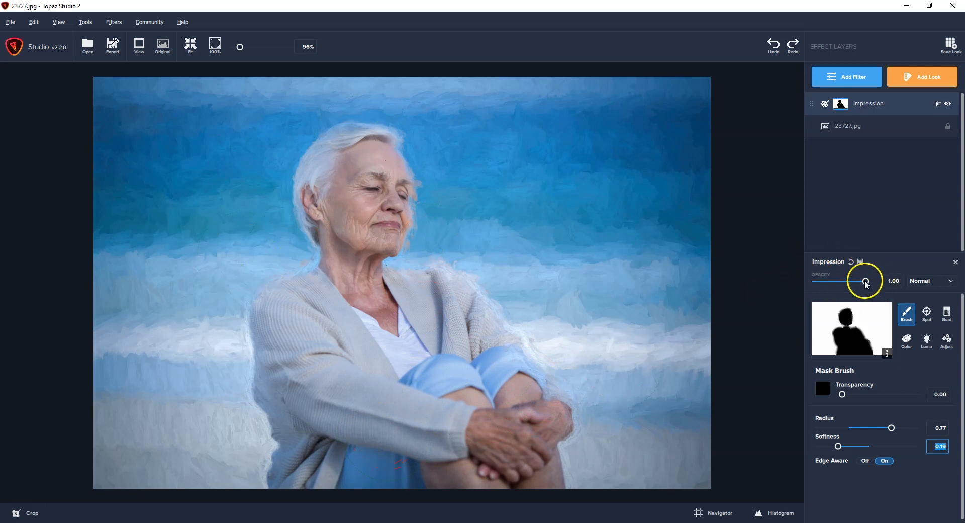
pyautogui.moveTo(867, 282); pyautogui.dragTo(846, 283)
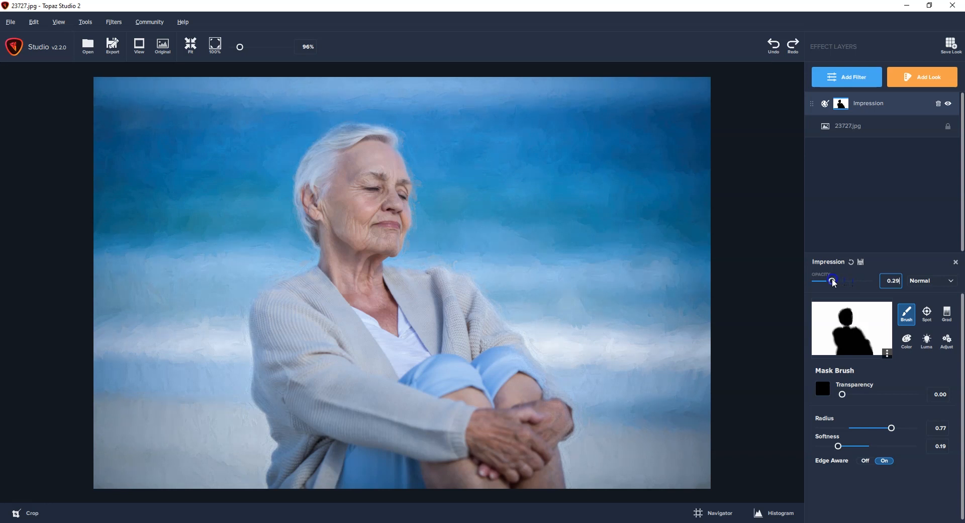
pyautogui.moveTo(836, 282); pyautogui.dragTo(843, 282)
# Open 19544.jpg without exporting the portrait and resize it to a width of 1280 pixels with the aspect ratio kept
pyautogui.moveTo(382, 262); pyautogui.dragTo(454, 274)
pyautogui.click(550, 303)
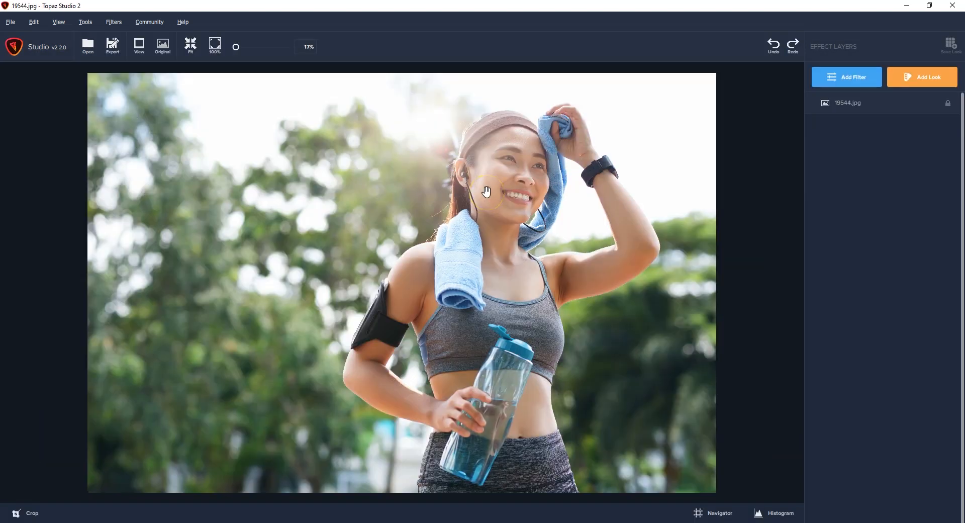
pyautogui.hotkey('ctrl', 'alt', 'i')
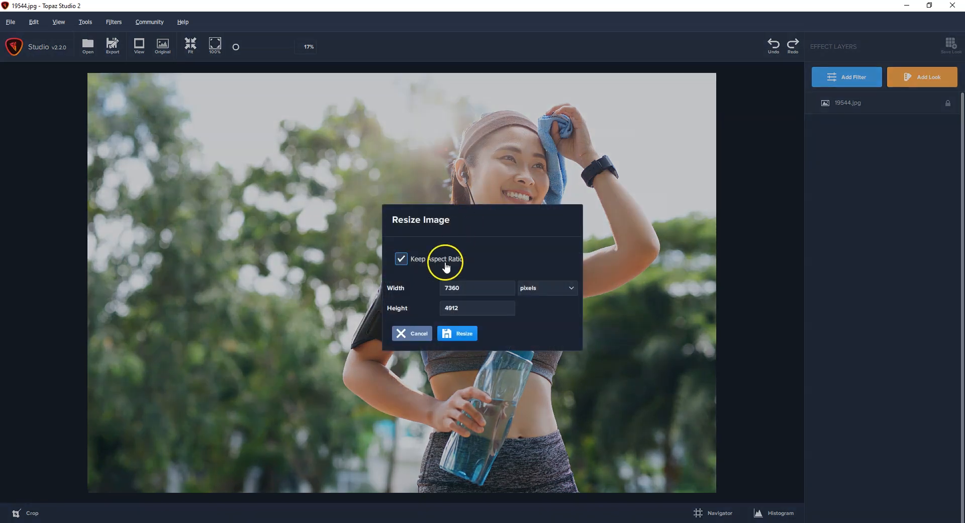
pyautogui.moveTo(478, 290); pyautogui.dragTo(414, 290)
pyautogui.write('1280')
pyautogui.click(460, 331)
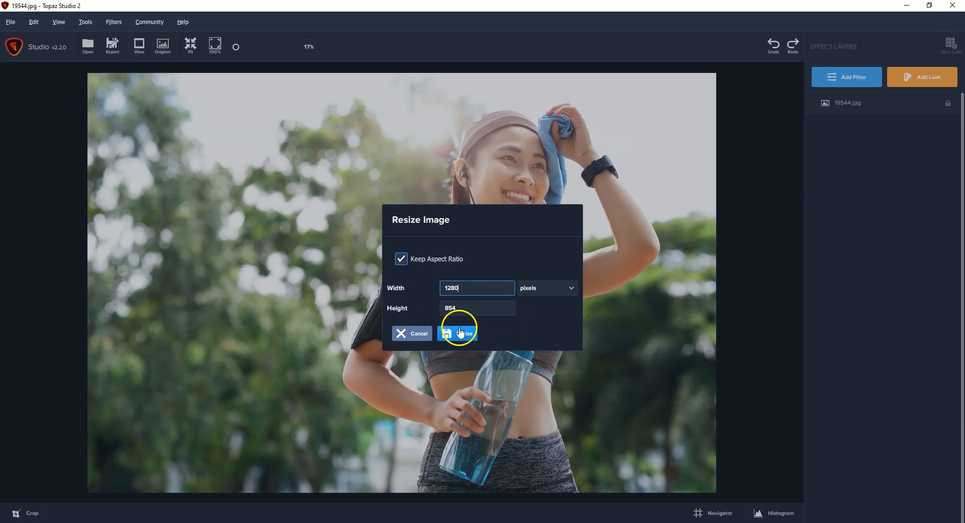
pyautogui.hotkey('ctrl', 'o')
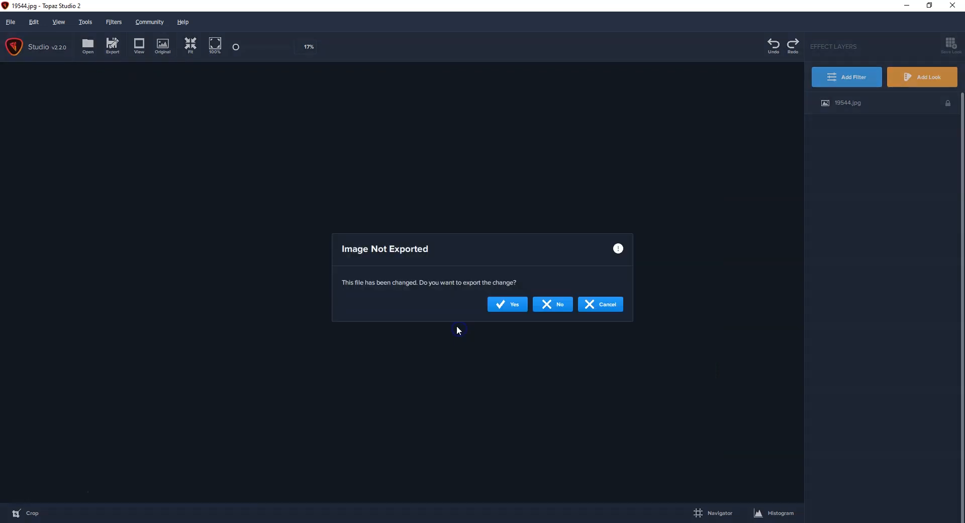
pyautogui.click(563, 305)
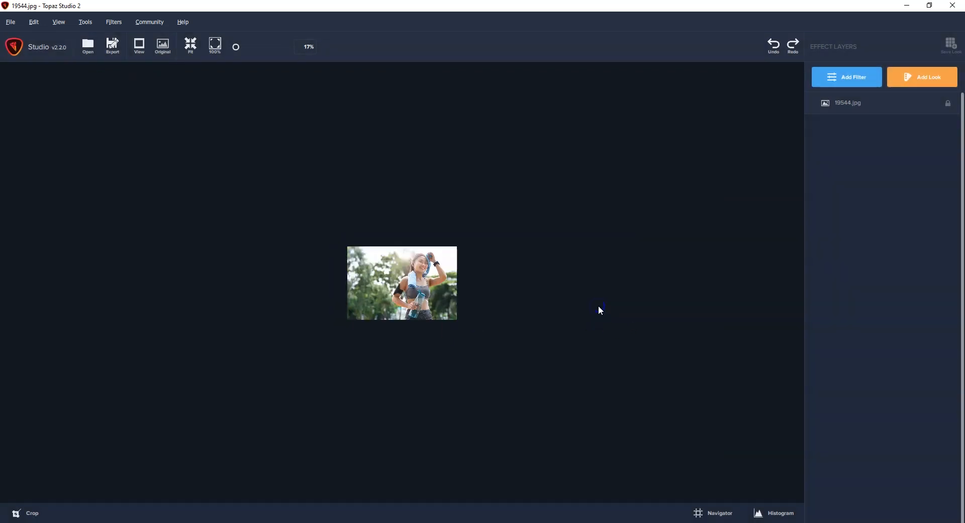
# Add the Impression filter to 19544.jpg with brush size 0.69, paint volume 0.00 and paint opacity 0.74
pyautogui.click(857, 79)
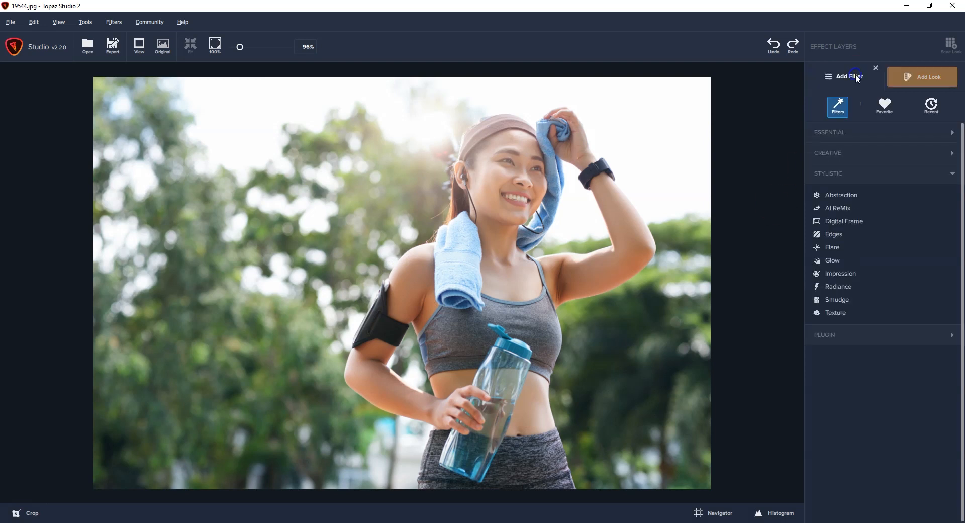
pyautogui.click(847, 273)
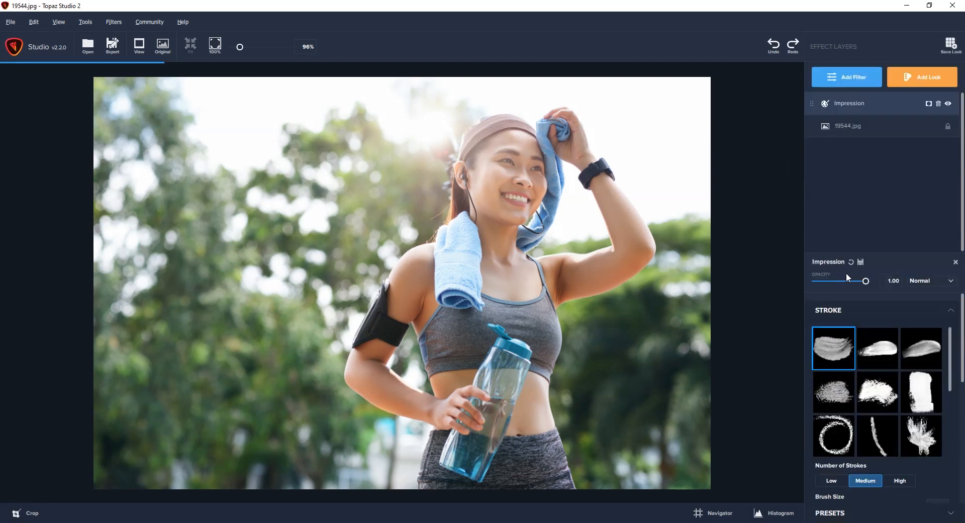
pyautogui.moveTo(961, 322); pyautogui.dragTo(960, 386)
pyautogui.moveTo(876, 346); pyautogui.dragTo(885, 347)
pyautogui.moveTo(816, 375)
pyautogui.mouseDown()
pyautogui.moveTo(837, 371)
pyautogui.moveTo(810, 368)
pyautogui.mouseUp()
pyautogui.moveTo(873, 393); pyautogui.dragTo(893, 394)
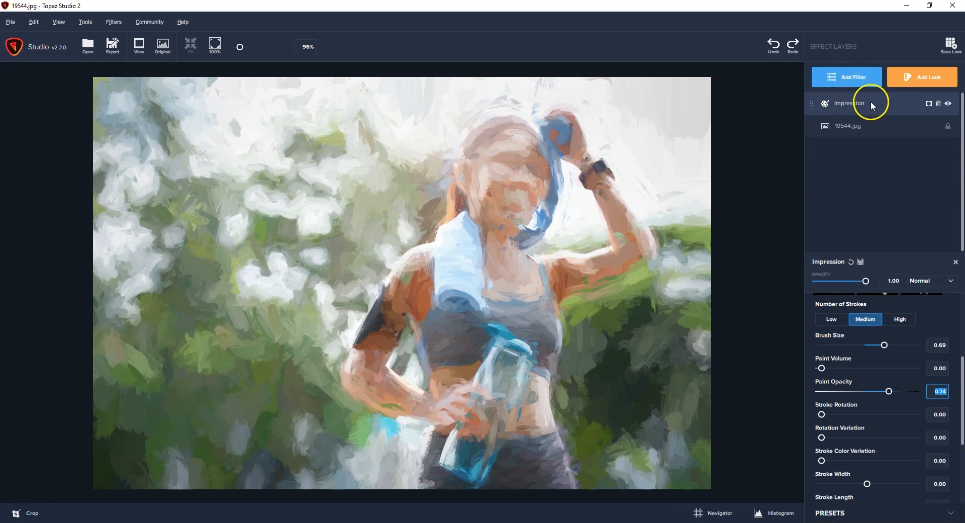
# Add a mask to the Impression layer and brush the effect off the woman's face, torso, bottle and shoulder, reducing the brush radius to 0.43
pyautogui.click(928, 104)
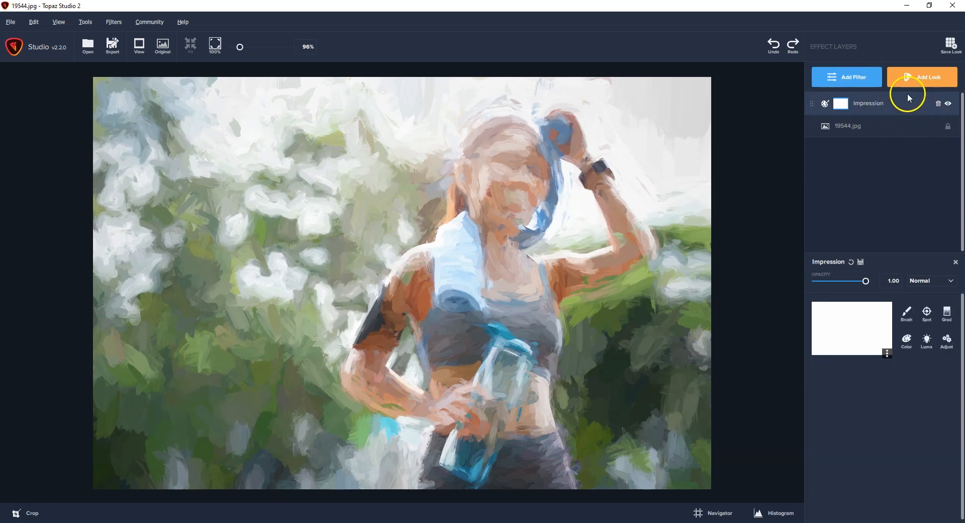
pyautogui.click(906, 313)
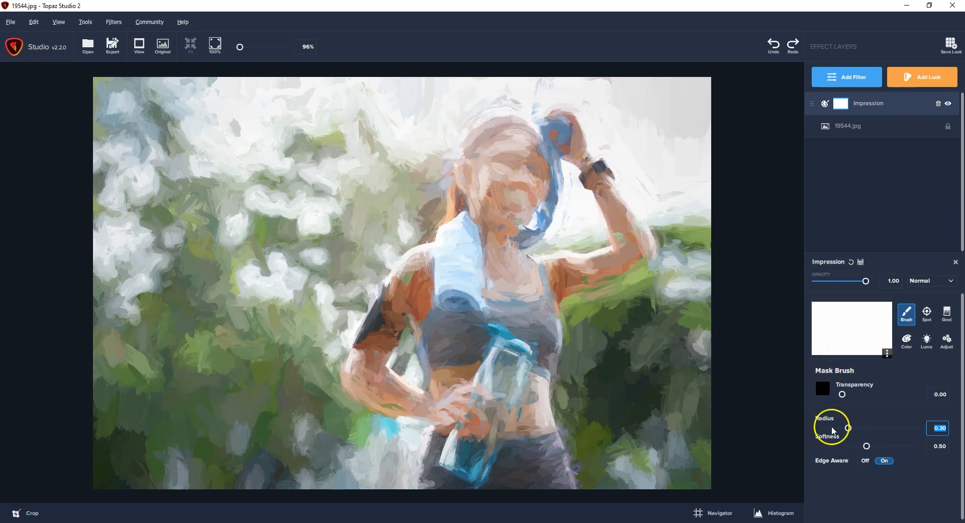
pyautogui.moveTo(866, 446); pyautogui.dragTo(844, 446)
pyautogui.moveTo(510, 200)
pyautogui.mouseDown()
pyautogui.moveTo(503, 159)
pyautogui.moveTo(503, 195)
pyautogui.mouseUp()
pyautogui.moveTo(491, 305)
pyautogui.mouseDown()
pyautogui.moveTo(461, 309)
pyautogui.moveTo(438, 296)
pyautogui.moveTo(483, 334)
pyautogui.moveTo(492, 418)
pyautogui.moveTo(470, 471)
pyautogui.moveTo(478, 459)
pyautogui.moveTo(521, 478)
pyautogui.mouseUp()
pyautogui.moveTo(490, 284); pyautogui.dragTo(517, 327)
pyautogui.moveTo(880, 428); pyautogui.dragTo(864, 428)
pyautogui.moveTo(532, 262); pyautogui.dragTo(561, 271)
# Set the mask brush to softness 0.42 and radius 0.29, and clear the effect from the raised arm, shoulder, towel and hand
pyautogui.moveTo(850, 443); pyautogui.dragTo(854, 445)
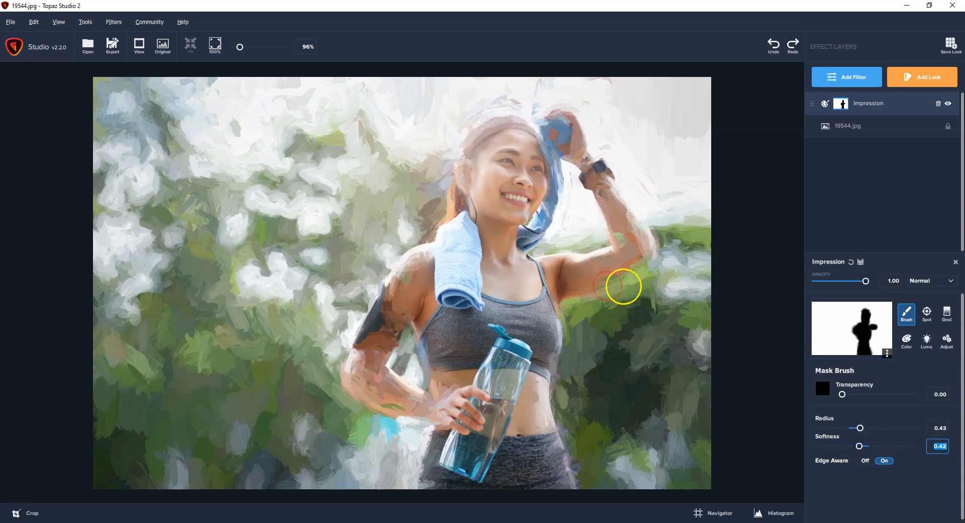
pyautogui.moveTo(860, 428); pyautogui.dragTo(858, 429)
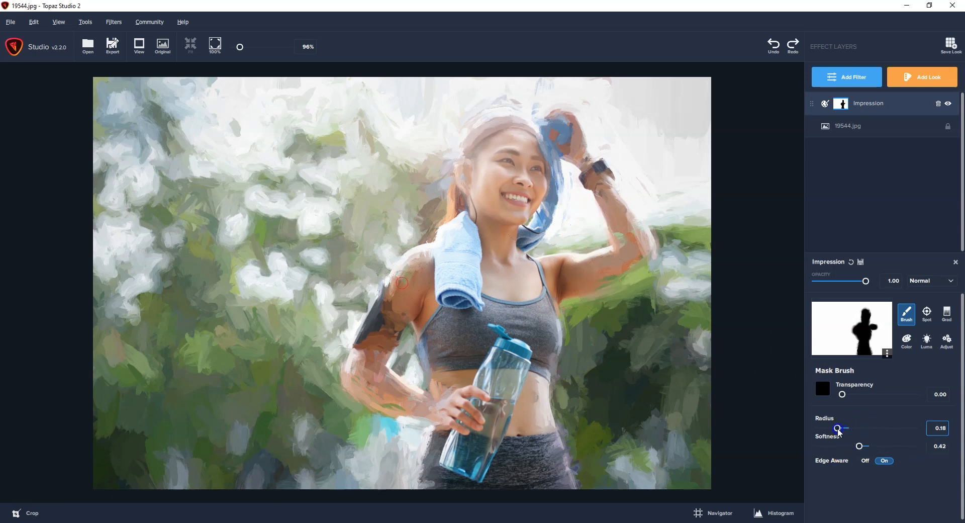
pyautogui.moveTo(580, 277)
pyautogui.mouseDown()
pyautogui.moveTo(642, 261)
pyautogui.moveTo(636, 242)
pyautogui.mouseUp()
pyautogui.moveTo(442, 279)
pyautogui.mouseDown()
pyautogui.moveTo(407, 309)
pyautogui.moveTo(416, 291)
pyautogui.moveTo(402, 296)
pyautogui.moveTo(427, 266)
pyautogui.moveTo(428, 275)
pyautogui.mouseUp()
pyautogui.moveTo(464, 264)
pyautogui.mouseDown()
pyautogui.moveTo(479, 169)
pyautogui.moveTo(476, 183)
pyautogui.moveTo(494, 149)
pyautogui.moveTo(511, 171)
pyautogui.moveTo(521, 156)
pyautogui.moveTo(534, 173)
pyautogui.moveTo(536, 213)
pyautogui.mouseUp()
pyautogui.moveTo(565, 132); pyautogui.dragTo(565, 133)
# Brush the effect off the woman's waist, bottle, headband and the lower arm holding the bottle
pyautogui.moveTo(484, 317)
pyautogui.mouseDown()
pyautogui.moveTo(489, 392)
pyautogui.moveTo(473, 449)
pyautogui.moveTo(443, 445)
pyautogui.mouseUp()
pyautogui.moveTo(480, 400)
pyautogui.mouseDown()
pyautogui.moveTo(495, 453)
pyautogui.moveTo(541, 506)
pyautogui.moveTo(541, 431)
pyautogui.mouseUp()
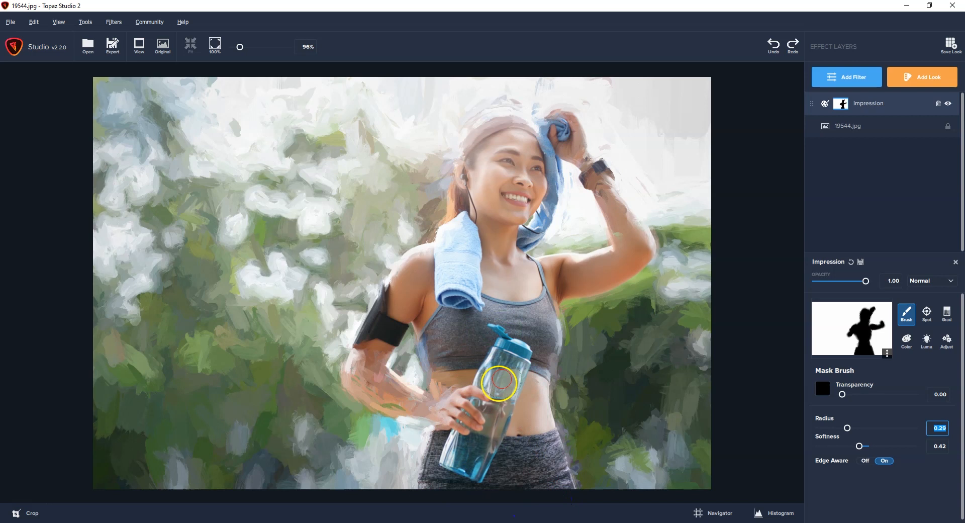
pyautogui.moveTo(525, 130)
pyautogui.mouseDown()
pyautogui.moveTo(490, 143)
pyautogui.moveTo(478, 174)
pyautogui.moveTo(484, 147)
pyautogui.moveTo(513, 123)
pyautogui.mouseUp()
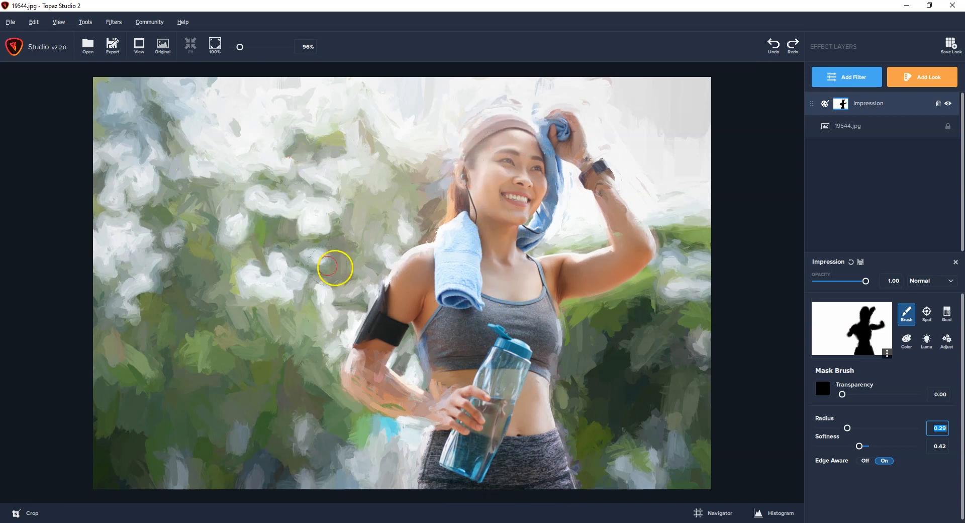
pyautogui.moveTo(362, 367)
pyautogui.mouseDown()
pyautogui.moveTo(371, 387)
pyautogui.moveTo(487, 423)
pyautogui.moveTo(467, 430)
pyautogui.moveTo(473, 387)
pyautogui.mouseUp()
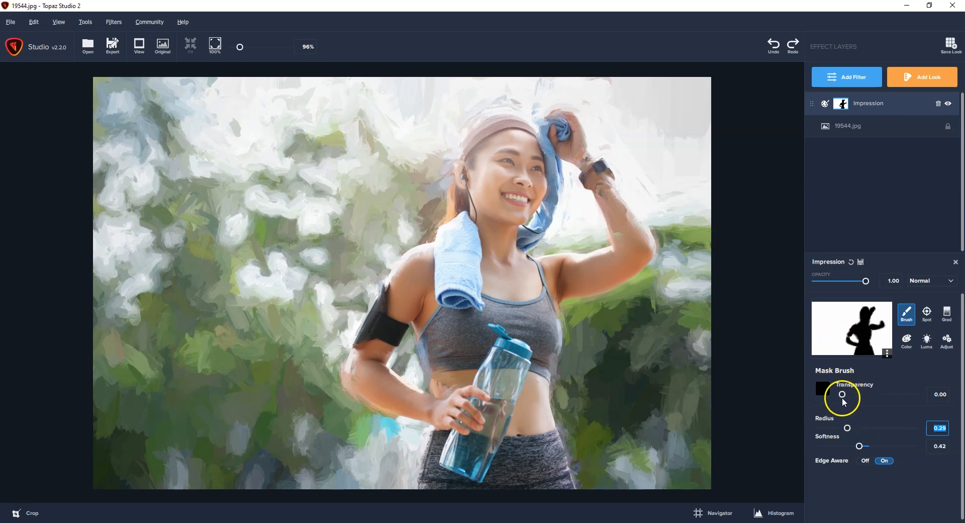
# Set the mask brush's transparency to 1.00 and paint the effect back into the background around the lower arm and head
pyautogui.moveTo(843, 394); pyautogui.dragTo(945, 389)
pyautogui.moveTo(352, 335)
pyautogui.mouseDown()
pyautogui.moveTo(315, 321)
pyautogui.moveTo(303, 361)
pyautogui.moveTo(332, 346)
pyautogui.mouseUp()
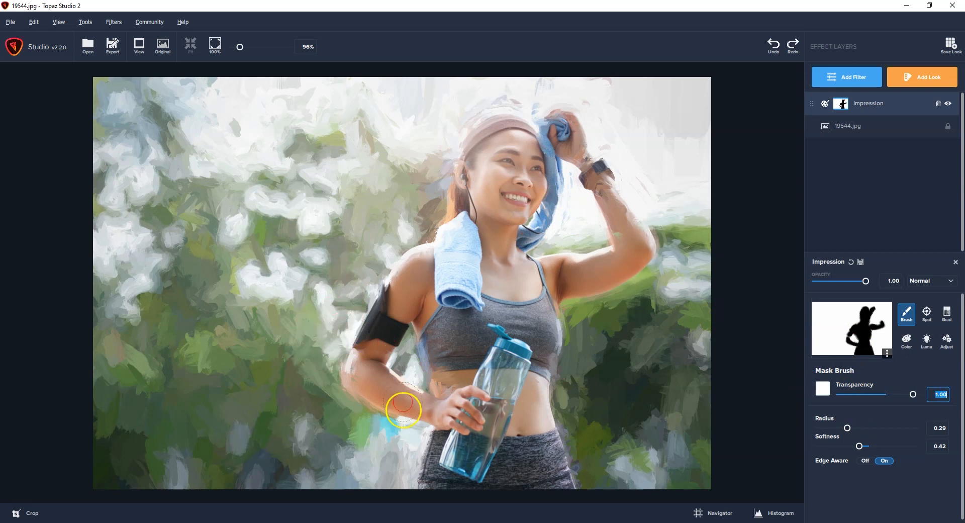
pyautogui.moveTo(352, 433); pyautogui.dragTo(407, 441)
pyautogui.moveTo(417, 213); pyautogui.dragTo(445, 135)
pyautogui.moveTo(523, 100)
pyautogui.mouseDown()
pyautogui.moveTo(534, 95)
pyautogui.moveTo(370, 96)
pyautogui.mouseUp()
# Close 19544.jpg without exporting, open 478.jpg and resize it to a width of 1280 pixels with the aspect ratio kept
pyautogui.hotkey('ctrl', 'w')
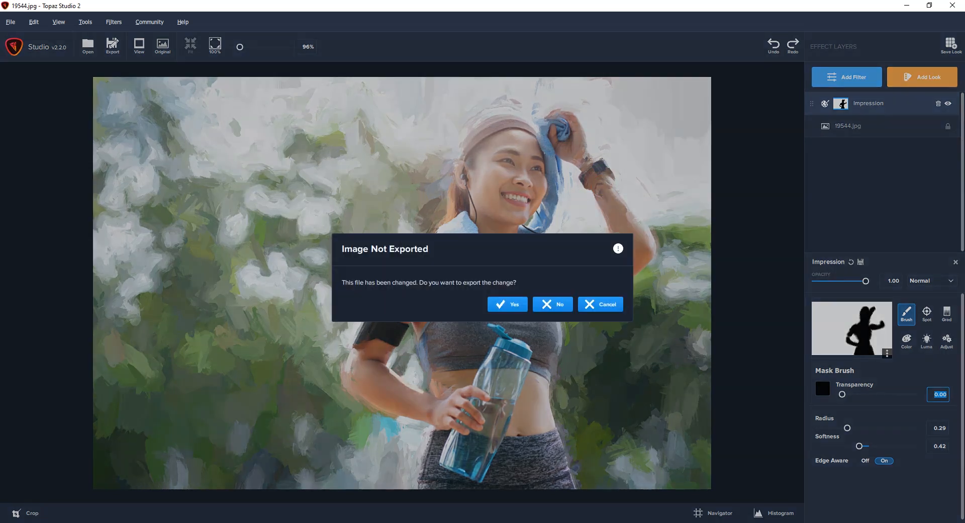
pyautogui.click(553, 304)
pyautogui.moveTo(67, 217); pyautogui.dragTo(413, 275)
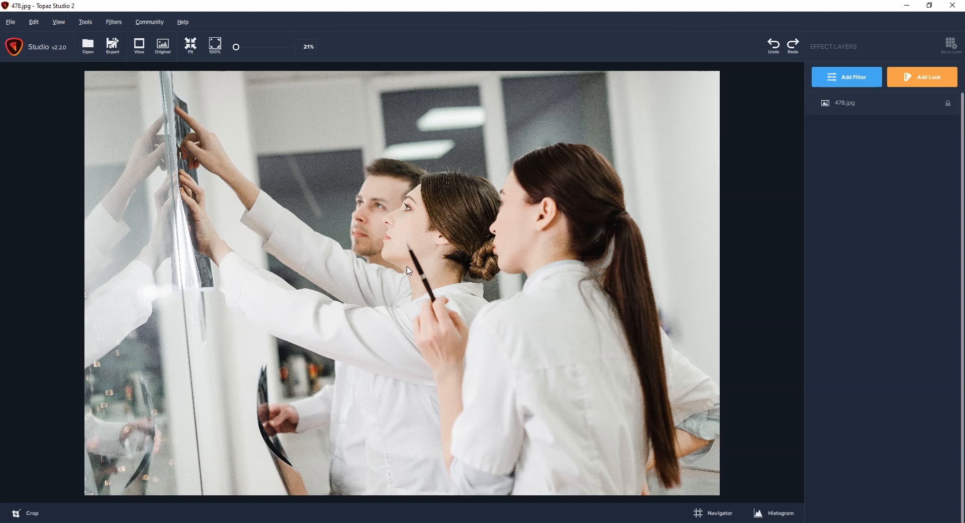
pyautogui.hotkey('ctrl', 'alt', 'i')
pyautogui.doubleClick(453, 289)
pyautogui.write('1280')
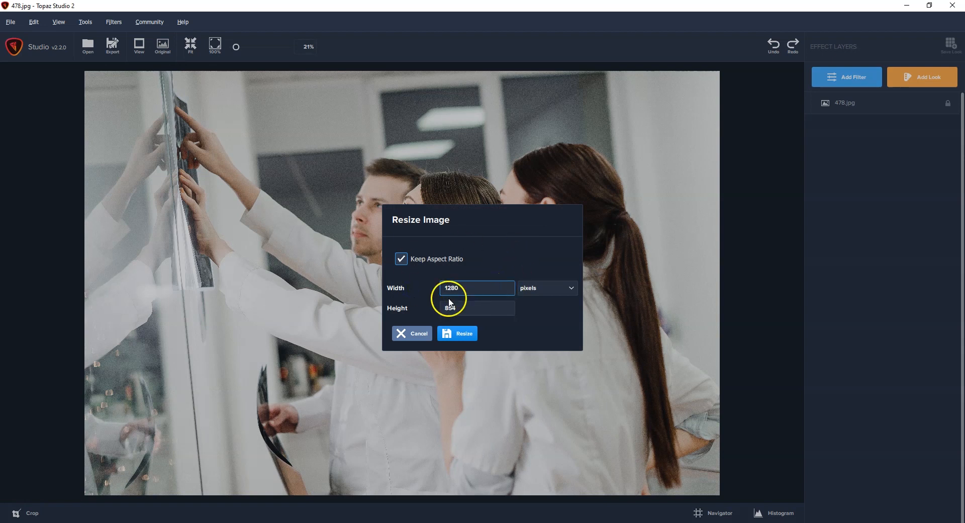
pyautogui.click(464, 334)
pyautogui.click(698, 151)
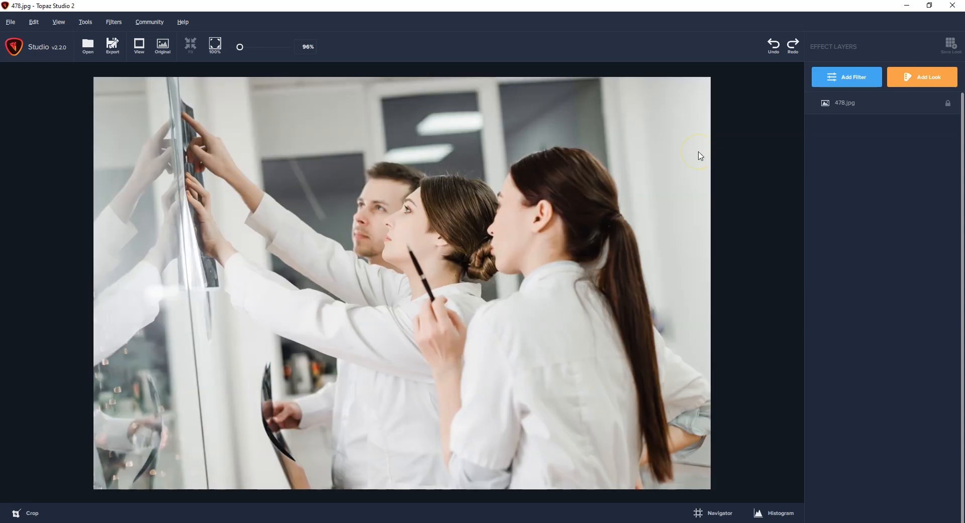
# Add a Stylistic Impression filter to 478.jpg and choose the thin, slightly curved brush stroke
pyautogui.click(849, 80)
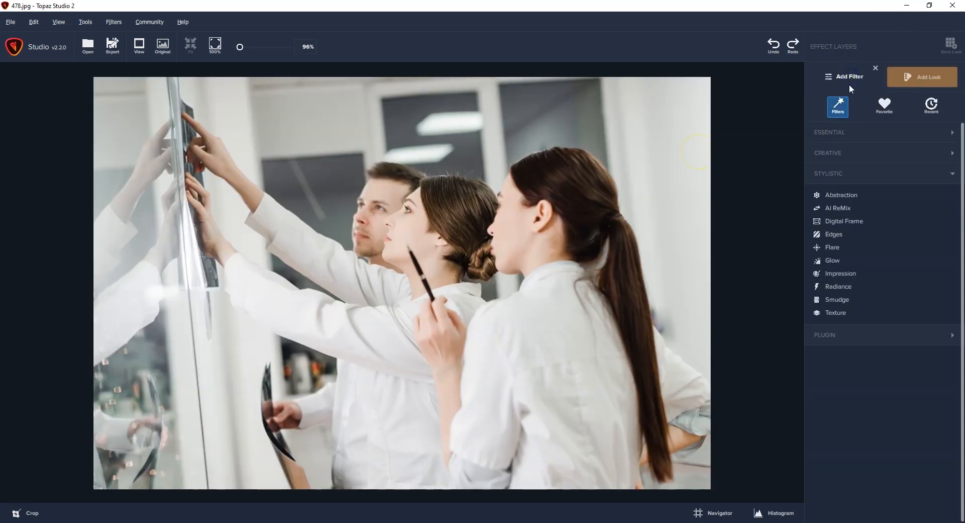
pyautogui.click(832, 274)
pyautogui.click(868, 347)
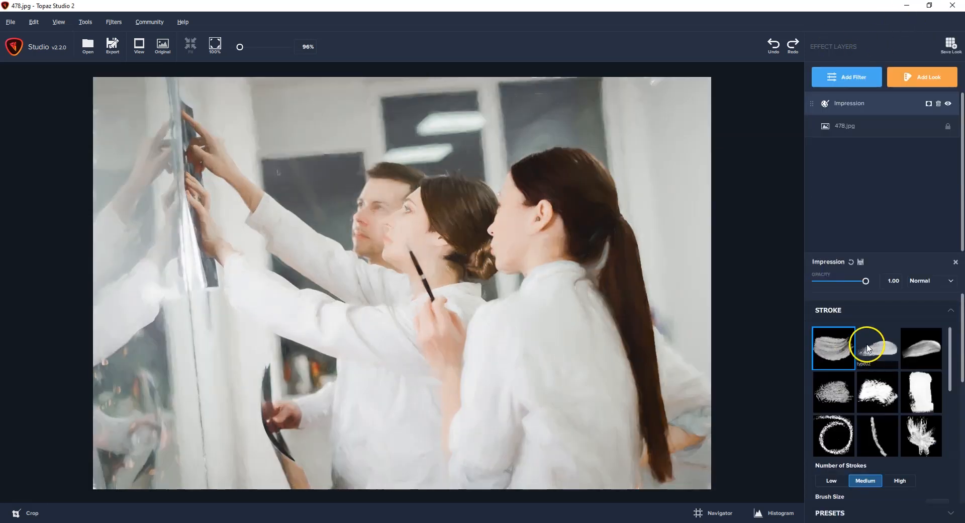
pyautogui.scroll(-5, 877, 343)
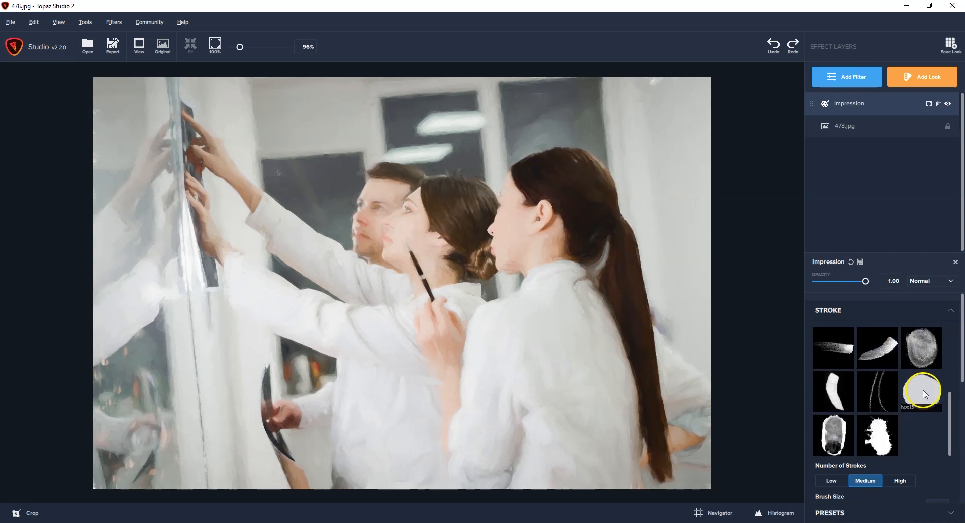
pyautogui.scroll(2, 923, 390)
pyautogui.click(885, 369)
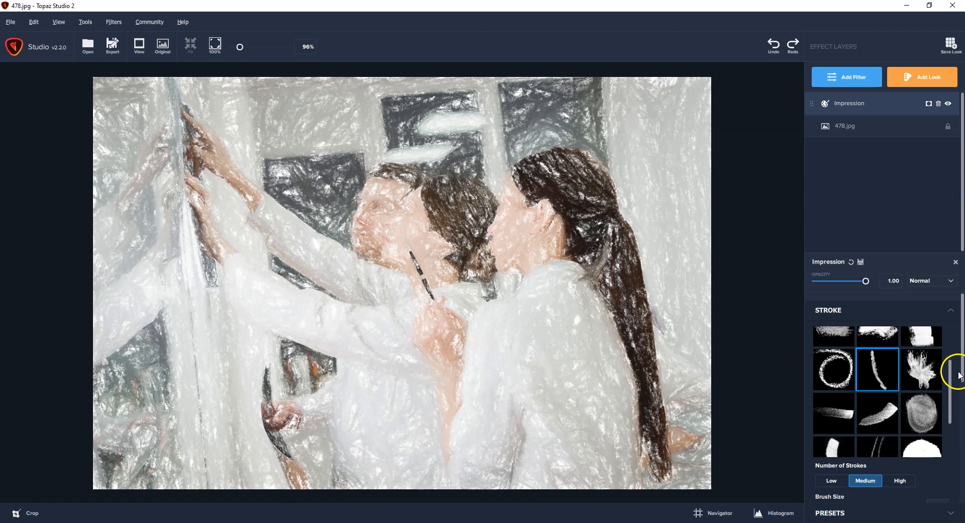
# Set the Impression strokes to brush size 0.54, paint volume 0.36, large brush volume 0.52 and paint opacity 0.87
pyautogui.scroll(-3, 961, 367)
pyautogui.moveTo(869, 362); pyautogui.dragTo(872, 364)
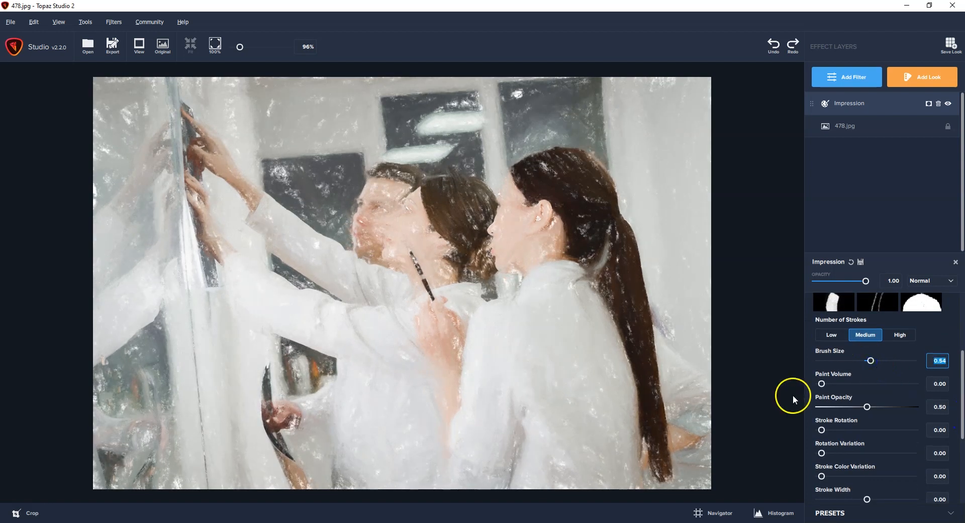
pyautogui.moveTo(822, 384); pyautogui.dragTo(845, 386)
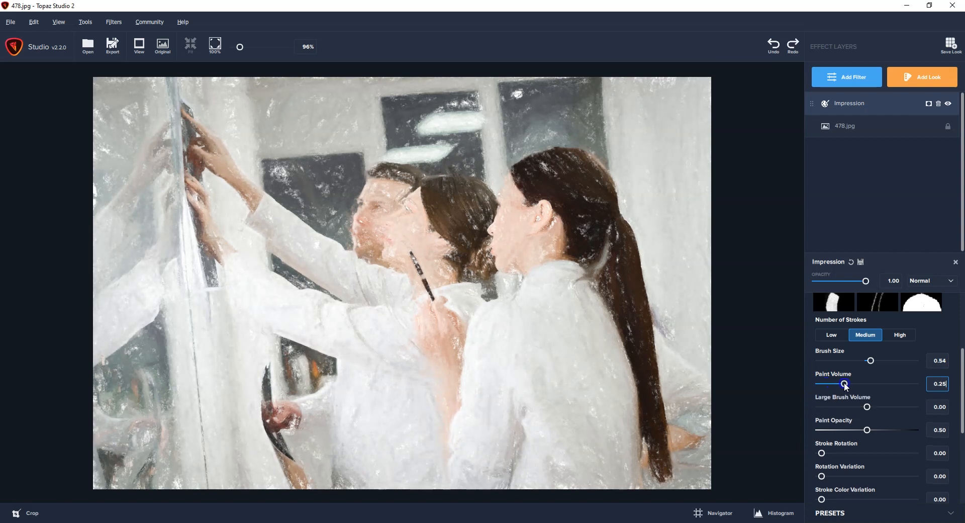
pyautogui.moveTo(872, 422); pyautogui.dragTo(890, 407)
pyautogui.moveTo(833, 441); pyautogui.dragTo(827, 459)
pyautogui.moveTo(867, 430); pyautogui.dragTo(902, 430)
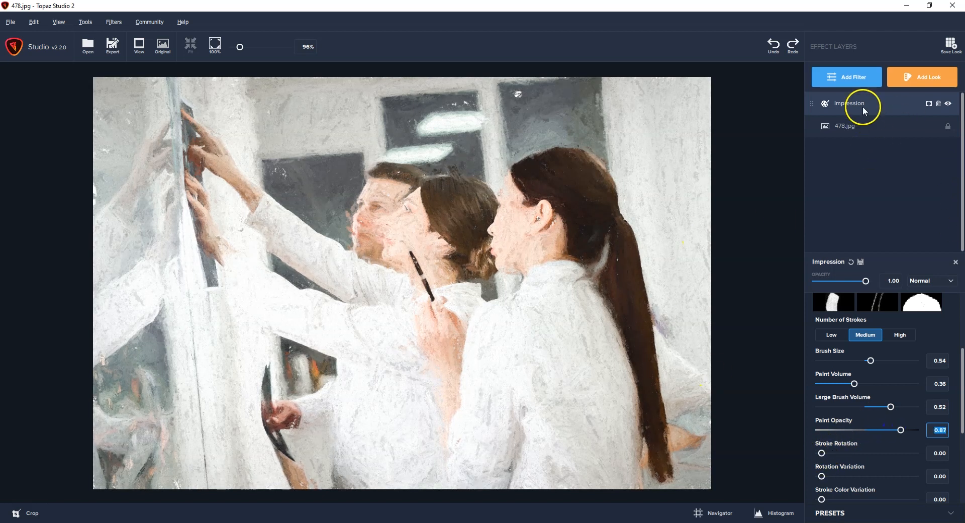
# Mask the Impression layer with a brush of radius 0.79 and softness 0.27, clearing the effect from the three people's heads and torsos
pyautogui.click(928, 105)
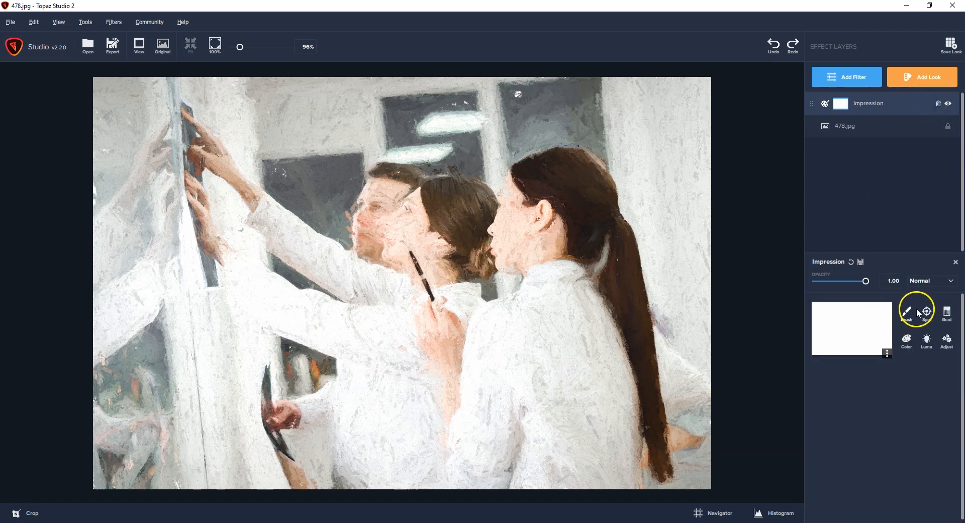
pyautogui.click(907, 312)
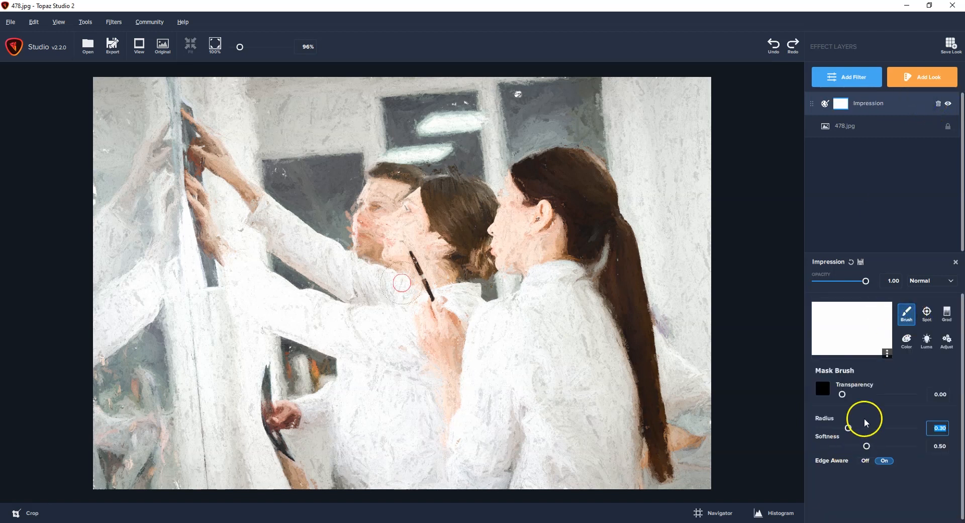
pyautogui.moveTo(848, 427)
pyautogui.mouseDown()
pyautogui.moveTo(893, 428)
pyautogui.moveTo(846, 446)
pyautogui.mouseUp()
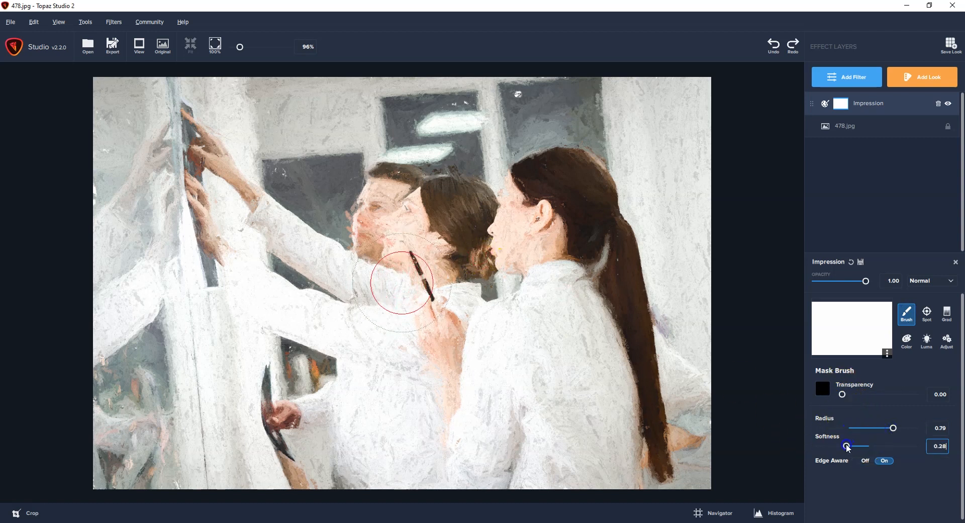
pyautogui.moveTo(400, 291)
pyautogui.mouseDown()
pyautogui.moveTo(434, 262)
pyautogui.moveTo(398, 273)
pyautogui.moveTo(408, 224)
pyautogui.moveTo(426, 345)
pyautogui.moveTo(523, 353)
pyautogui.moveTo(558, 328)
pyautogui.moveTo(548, 246)
pyautogui.moveTo(535, 242)
pyautogui.moveTo(545, 213)
pyautogui.moveTo(552, 346)
pyautogui.moveTo(430, 375)
pyautogui.moveTo(409, 391)
pyautogui.moveTo(415, 427)
pyautogui.moveTo(511, 422)
pyautogui.moveTo(538, 381)
pyautogui.moveTo(568, 391)
pyautogui.moveTo(575, 466)
pyautogui.moveTo(597, 469)
pyautogui.moveTo(595, 345)
pyautogui.moveTo(532, 339)
pyautogui.moveTo(412, 371)
pyautogui.moveTo(389, 400)
pyautogui.moveTo(410, 302)
pyautogui.moveTo(400, 206)
pyautogui.moveTo(397, 272)
pyautogui.mouseUp()
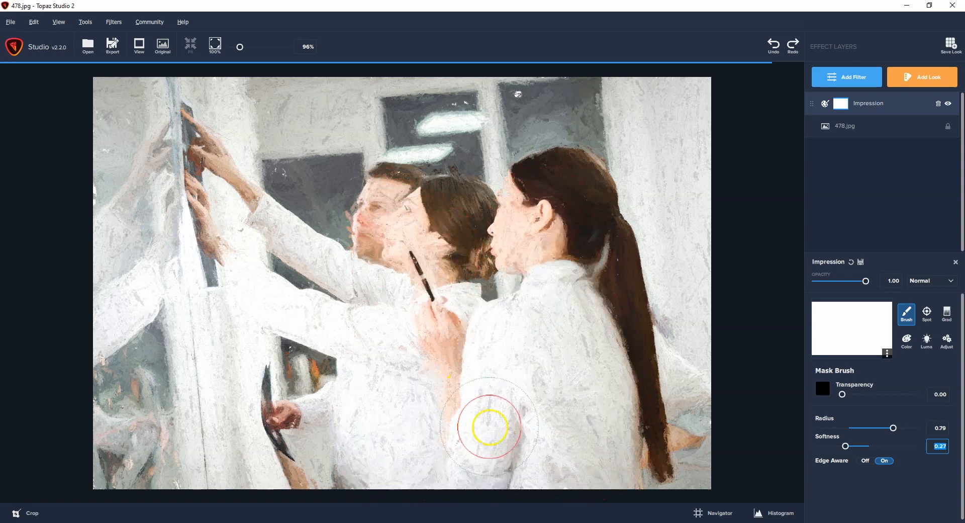
pyautogui.moveTo(491, 367)
pyautogui.mouseDown()
pyautogui.moveTo(556, 247)
pyautogui.moveTo(565, 199)
pyautogui.moveTo(552, 193)
pyautogui.moveTo(521, 291)
pyautogui.moveTo(448, 230)
pyautogui.moveTo(412, 215)
pyautogui.moveTo(419, 226)
pyautogui.mouseUp()
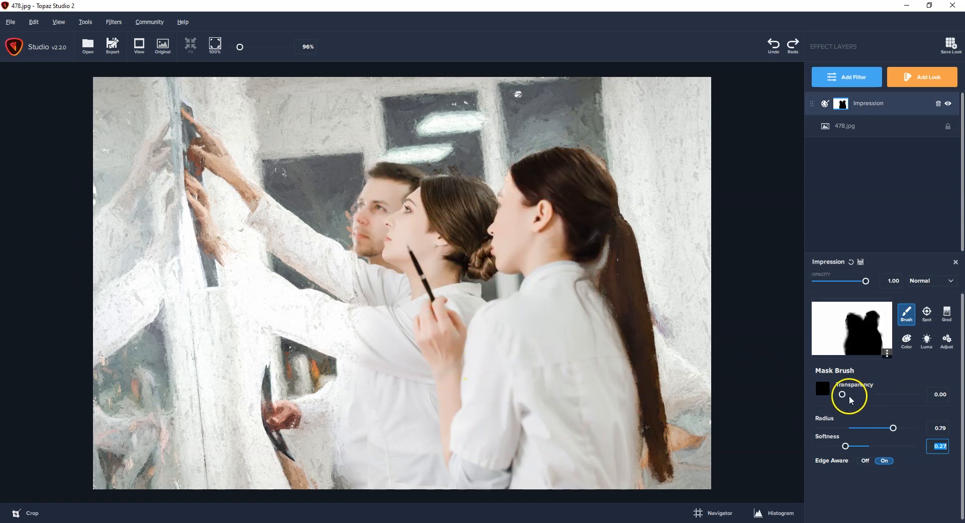
# Set the mask brush to transparency 0.39, radius 0.53 and softness 0.40, and partly clear the effect from the outstretched arms and hands
pyautogui.moveTo(842, 393); pyautogui.dragTo(871, 396)
pyautogui.moveTo(893, 428)
pyautogui.mouseDown()
pyautogui.moveTo(869, 428)
pyautogui.moveTo(858, 445)
pyautogui.mouseUp()
pyautogui.moveTo(297, 285)
pyautogui.mouseDown()
pyautogui.moveTo(338, 324)
pyautogui.moveTo(277, 297)
pyautogui.mouseUp()
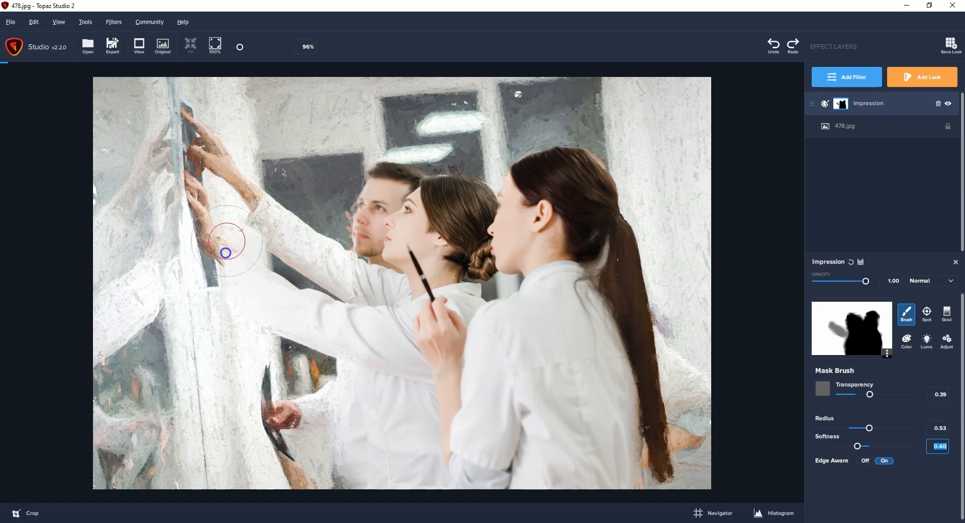
pyautogui.moveTo(196, 119); pyautogui.dragTo(257, 237)
pyautogui.moveTo(265, 293)
pyautogui.mouseDown()
pyautogui.moveTo(265, 234)
pyautogui.moveTo(347, 261)
pyautogui.mouseUp()
pyautogui.moveTo(383, 221); pyautogui.dragTo(442, 347)
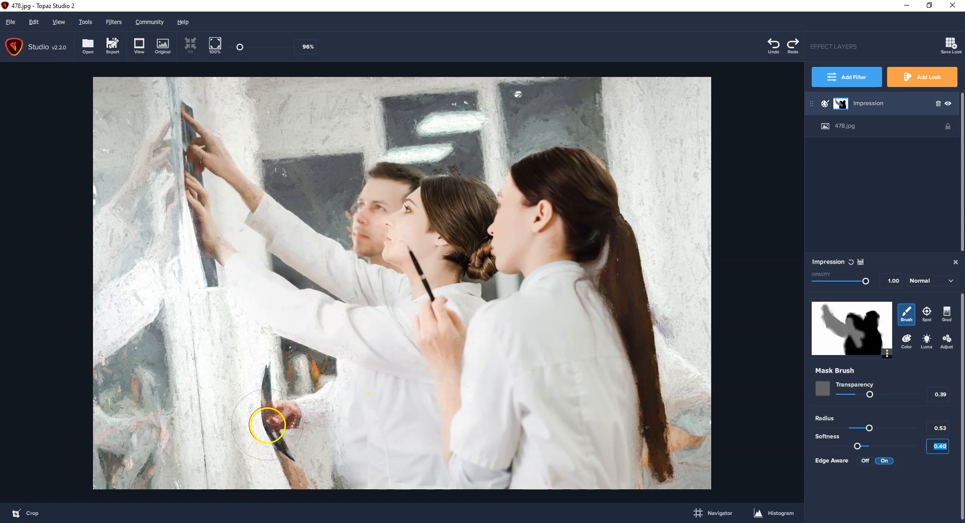
pyautogui.moveTo(267, 419); pyautogui.dragTo(352, 427)
pyautogui.moveTo(270, 376); pyautogui.dragTo(290, 426)
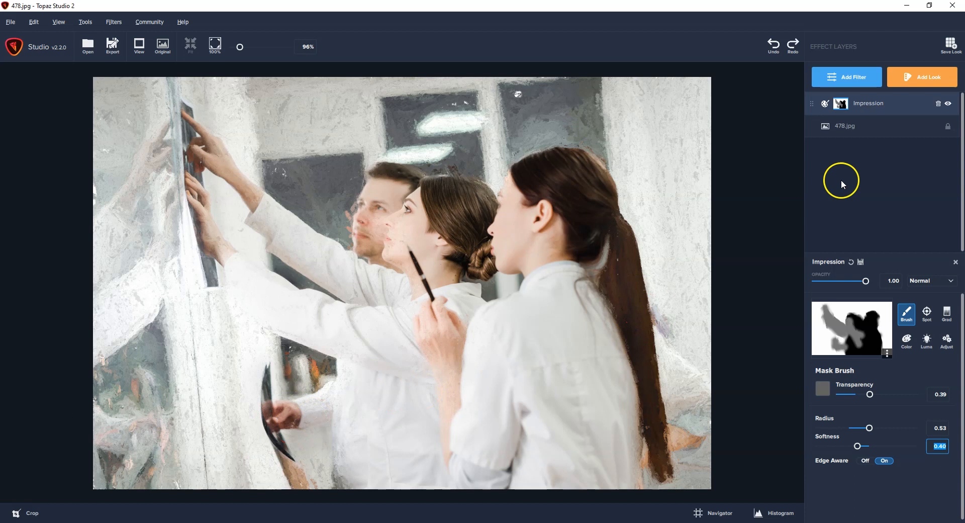
# Preview the Oil Painting, Perfect Pastel, Soft Paint Spill and Soft Strokes presets on the Impression layer
pyautogui.click(877, 108)
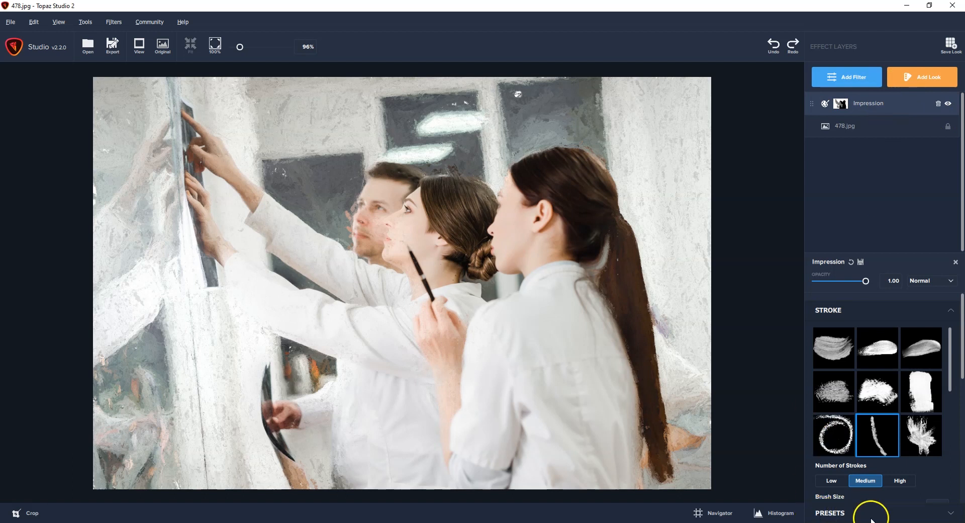
pyautogui.click(951, 514)
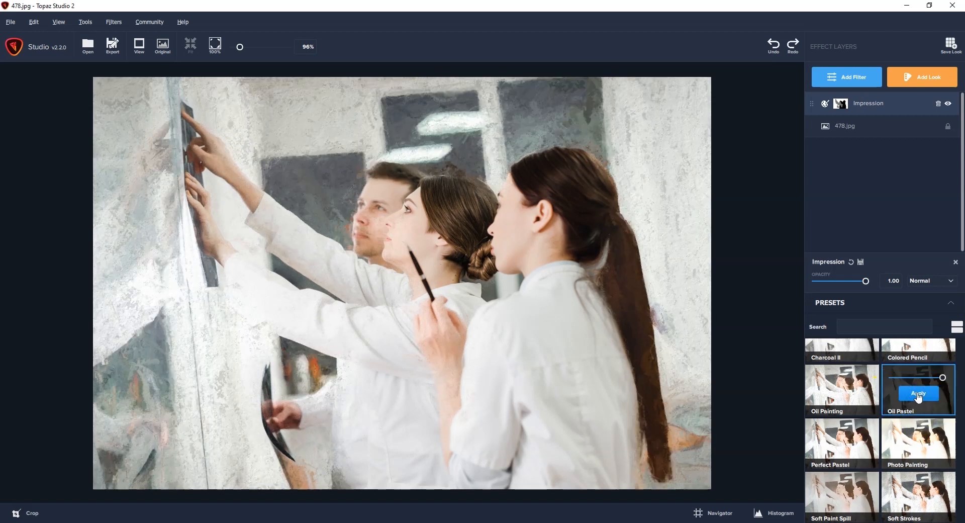
pyautogui.click(857, 397)
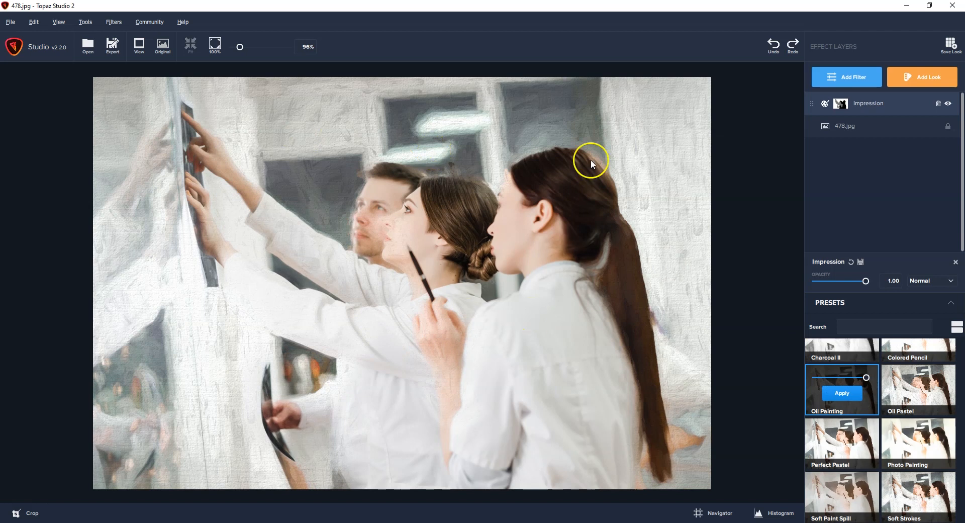
pyautogui.click(852, 447)
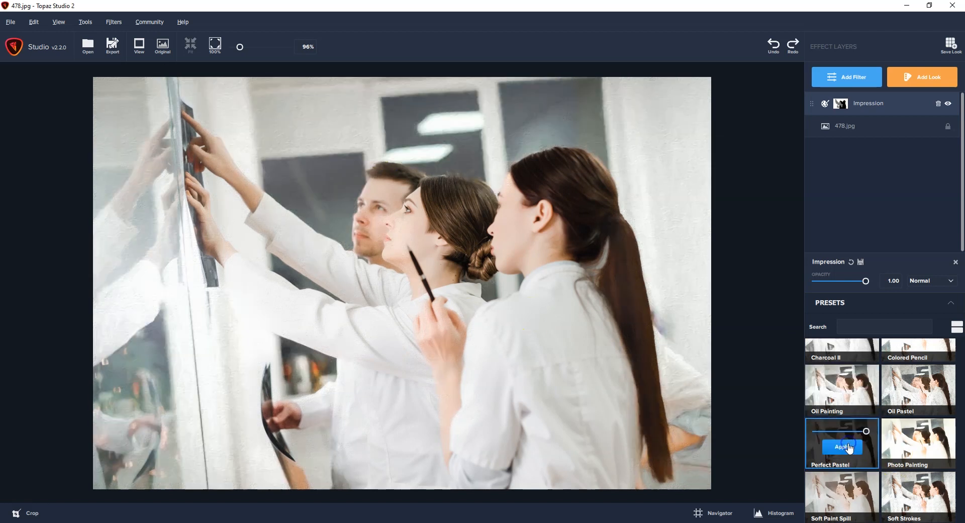
pyautogui.click(857, 497)
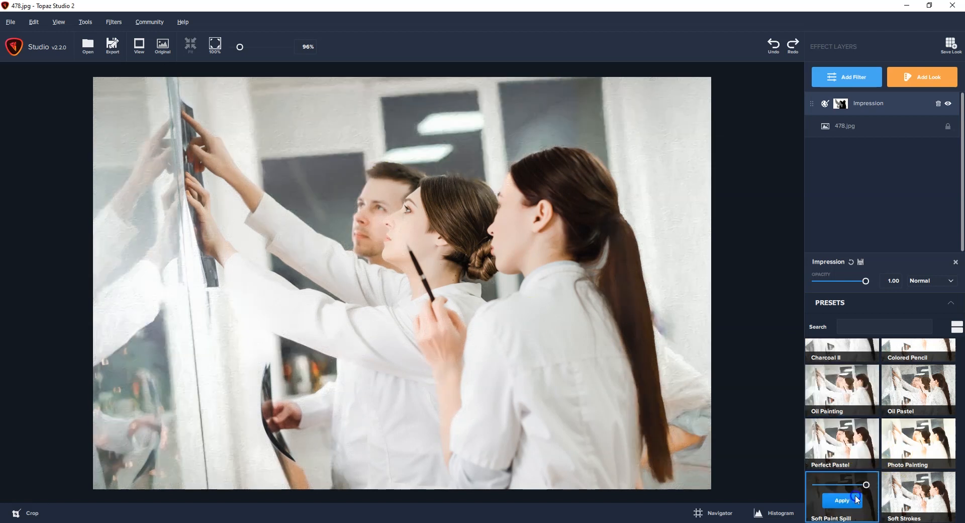
pyautogui.click(926, 499)
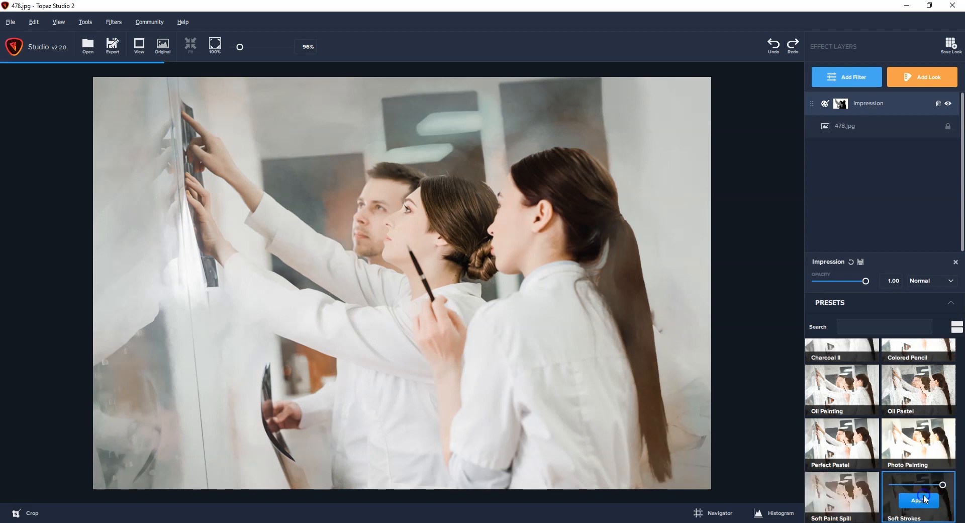
# Compare the Charcoal II, Colored Pencil and Oil Painting presets, and apply the Oil Pastel preset to the Impression layer
pyautogui.scroll(2, 927, 498)
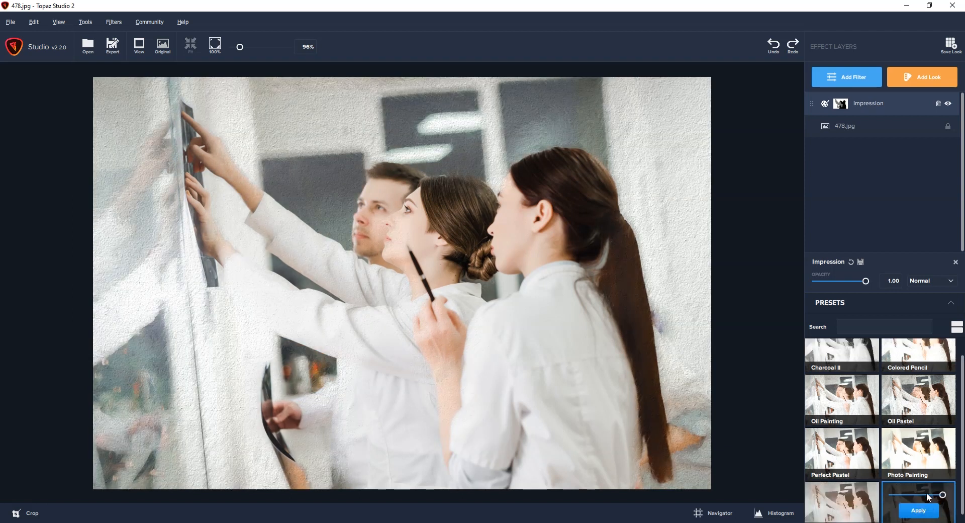
pyautogui.click(845, 362)
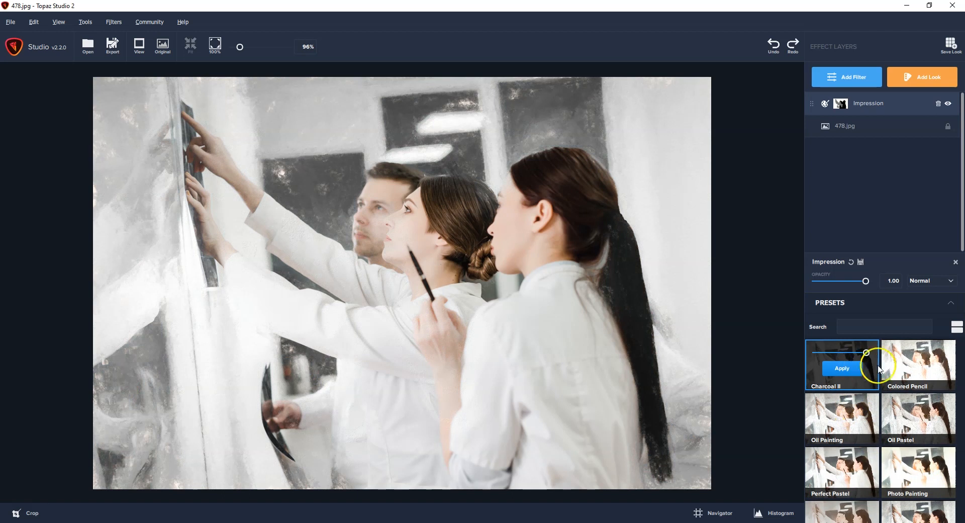
pyautogui.click(917, 366)
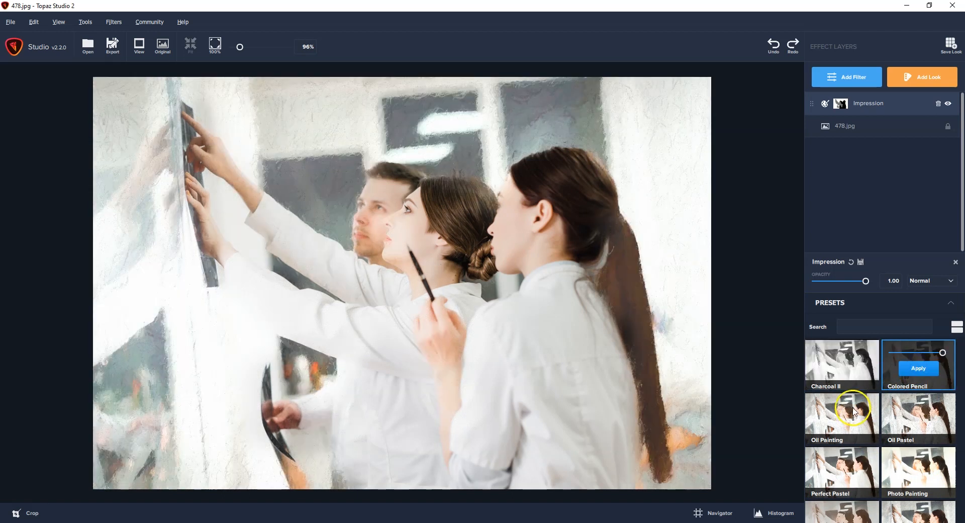
pyautogui.click(840, 417)
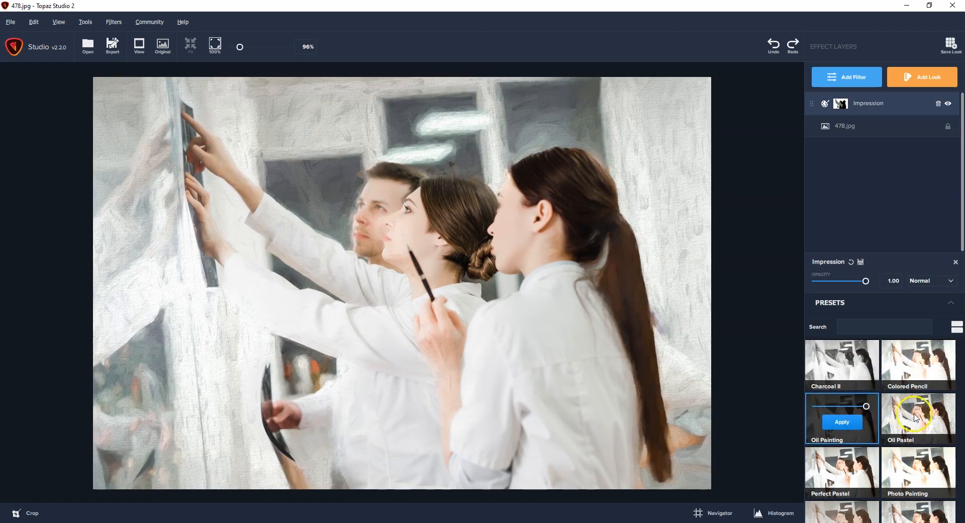
pyautogui.click(916, 417)
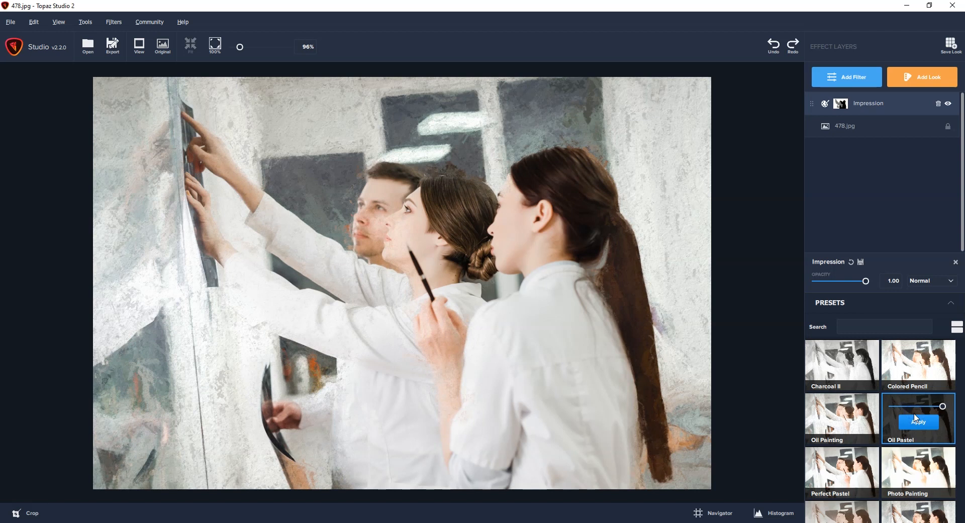
pyautogui.click(915, 421)
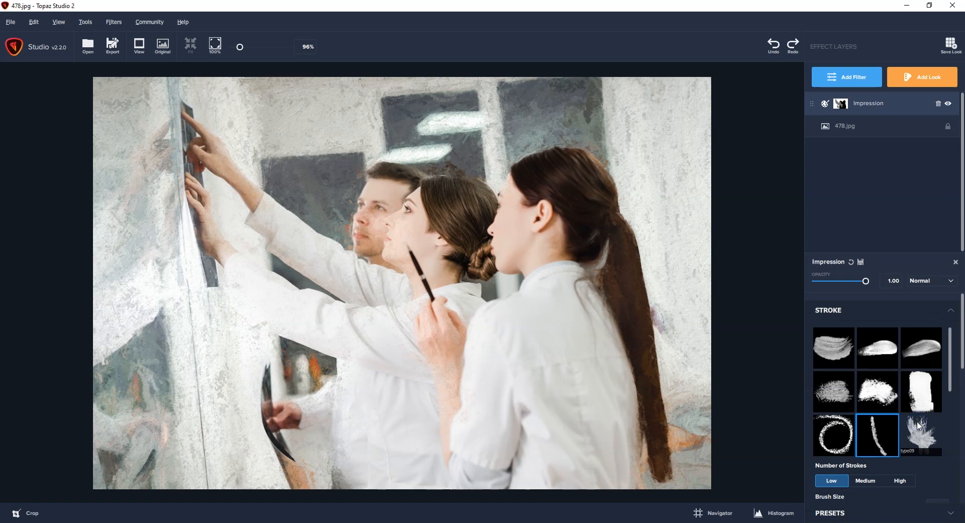
# Add a mask to the Impression layer of 19544.jpg and clear the effect from the woman's face, neck and chest with a 0.65-radius brush
pyautogui.click(930, 110)
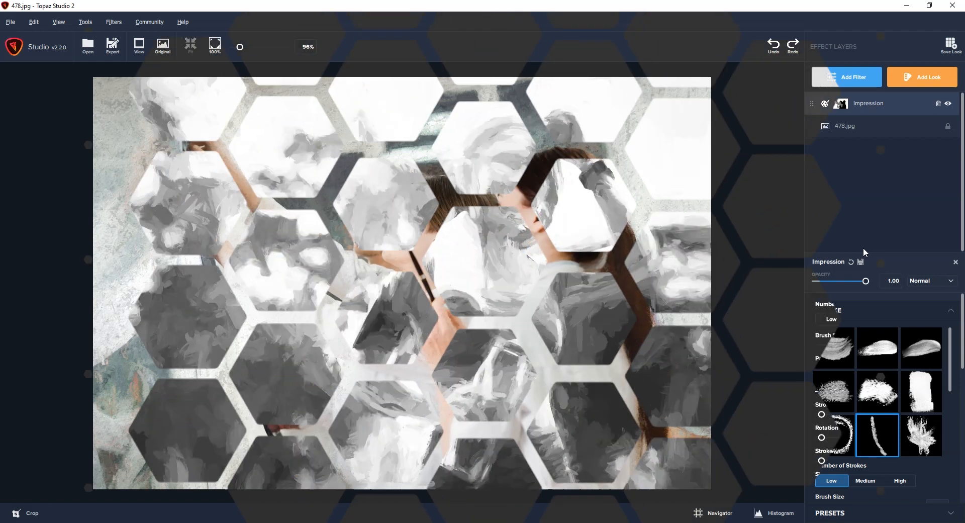
pyautogui.click(925, 105)
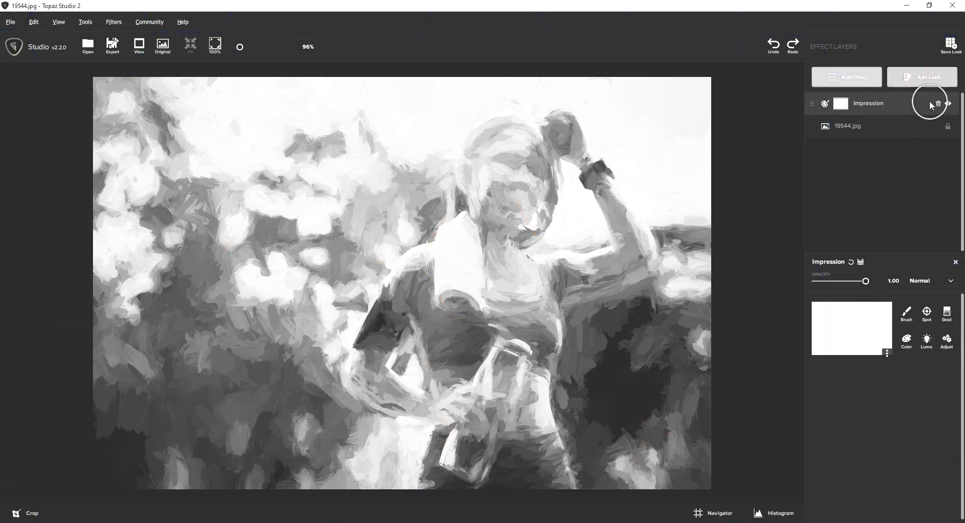
pyautogui.click(907, 312)
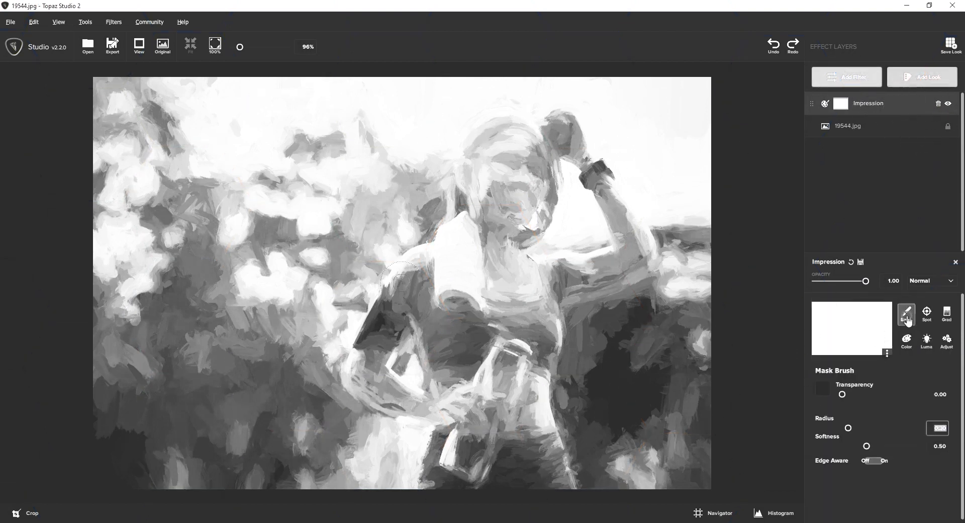
pyautogui.moveTo(848, 428)
pyautogui.mouseDown()
pyautogui.moveTo(879, 427)
pyautogui.moveTo(865, 446)
pyautogui.moveTo(844, 446)
pyautogui.mouseUp()
pyautogui.moveTo(512, 207)
pyautogui.mouseDown()
pyautogui.moveTo(501, 160)
pyautogui.moveTo(493, 222)
pyautogui.mouseUp()
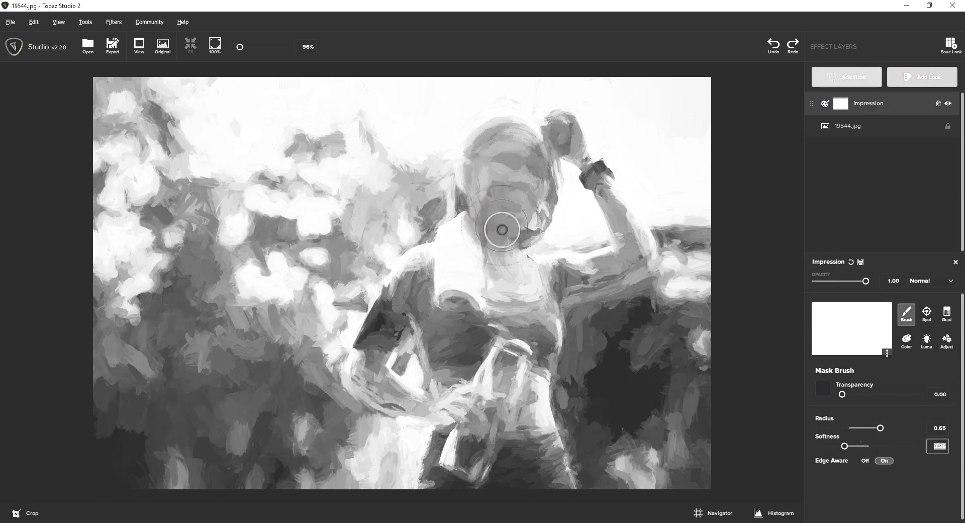
pyautogui.moveTo(486, 292); pyautogui.dragTo(475, 342)
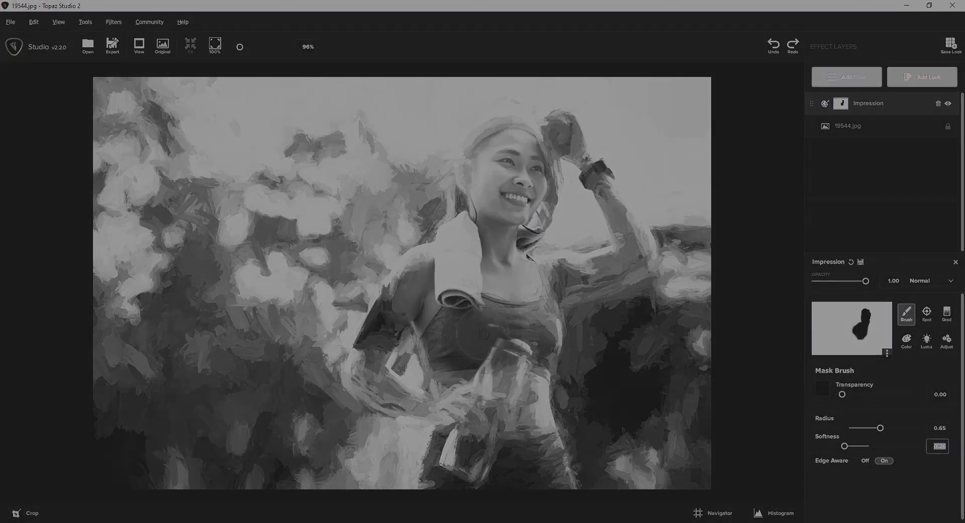